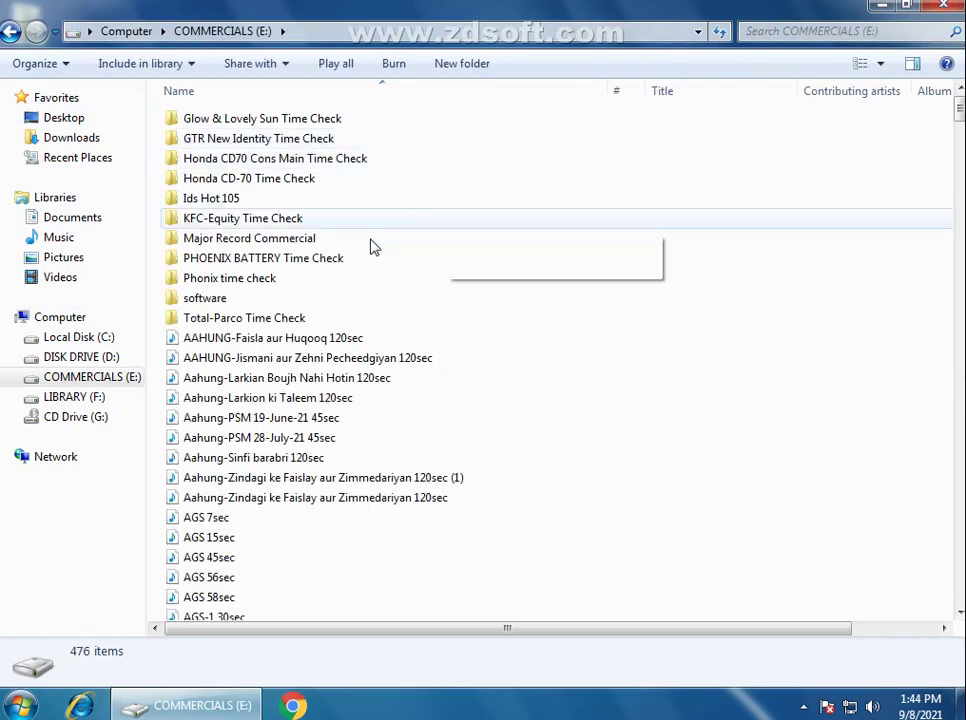
Open the SAM Broadcaster 4.9.2 folder inside the software folder on the COMMERCIALS (E:) drive
double_click(195, 298)
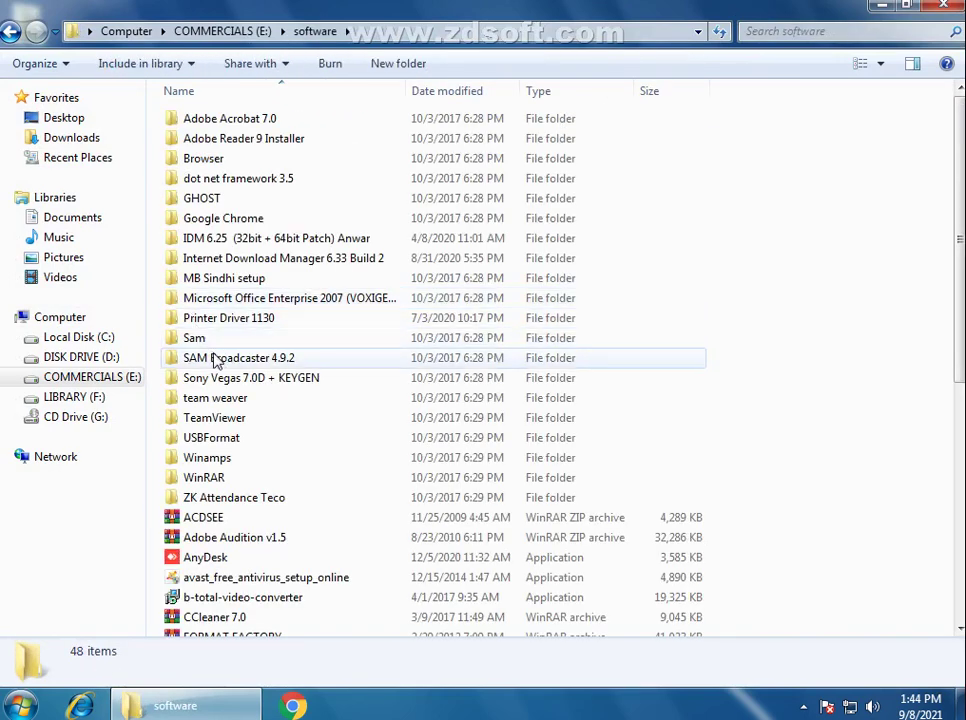
click(214, 361)
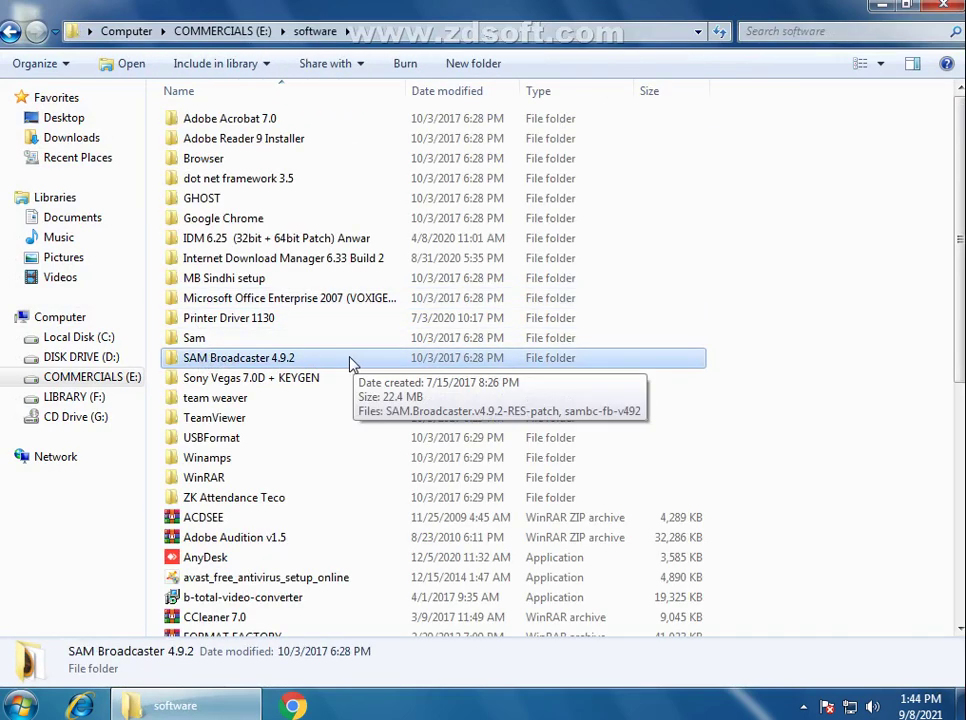
double_click(244, 366)
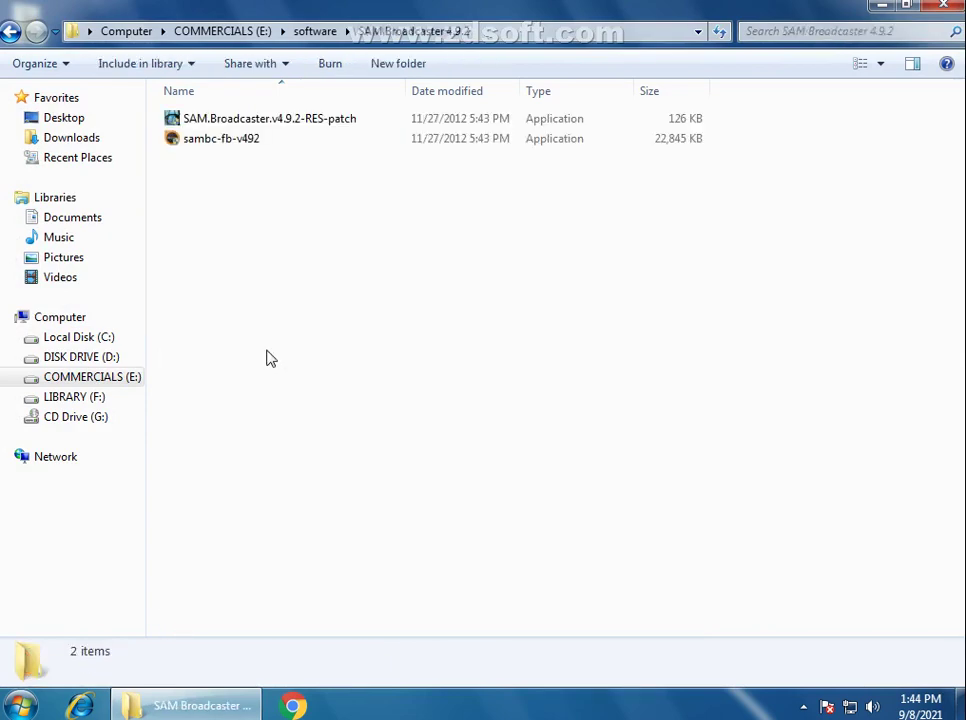
Run the sambc-fb-v492 installer and complete the SAM Broadcaster v4 setup with the default components
click(215, 146)
click(250, 122)
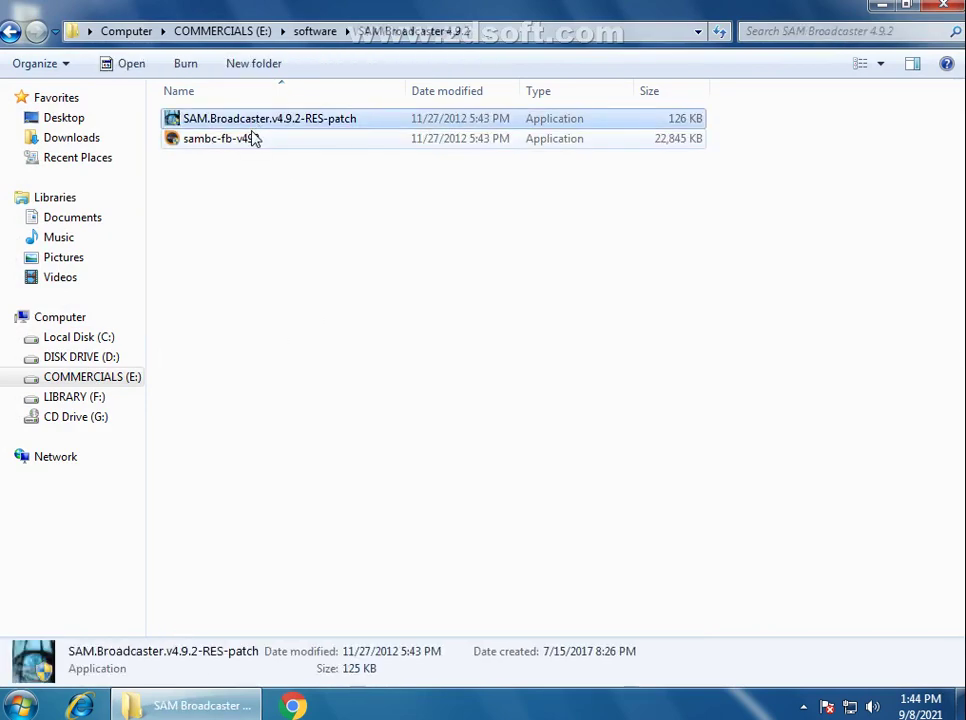
click(228, 148)
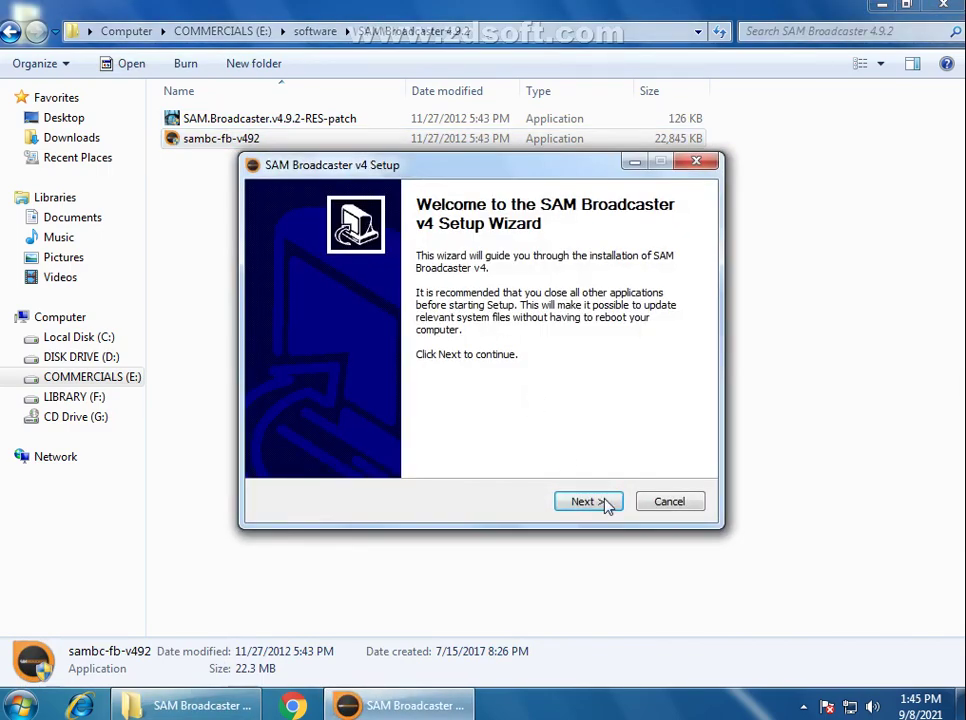
click(600, 502)
click(590, 501)
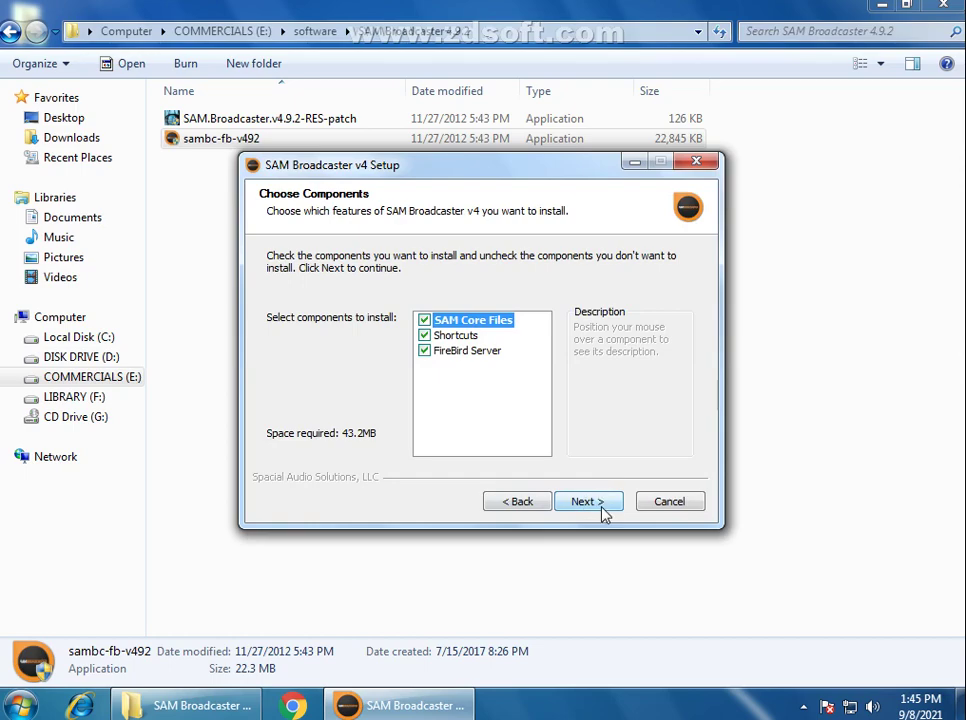
click(603, 509)
click(603, 509)
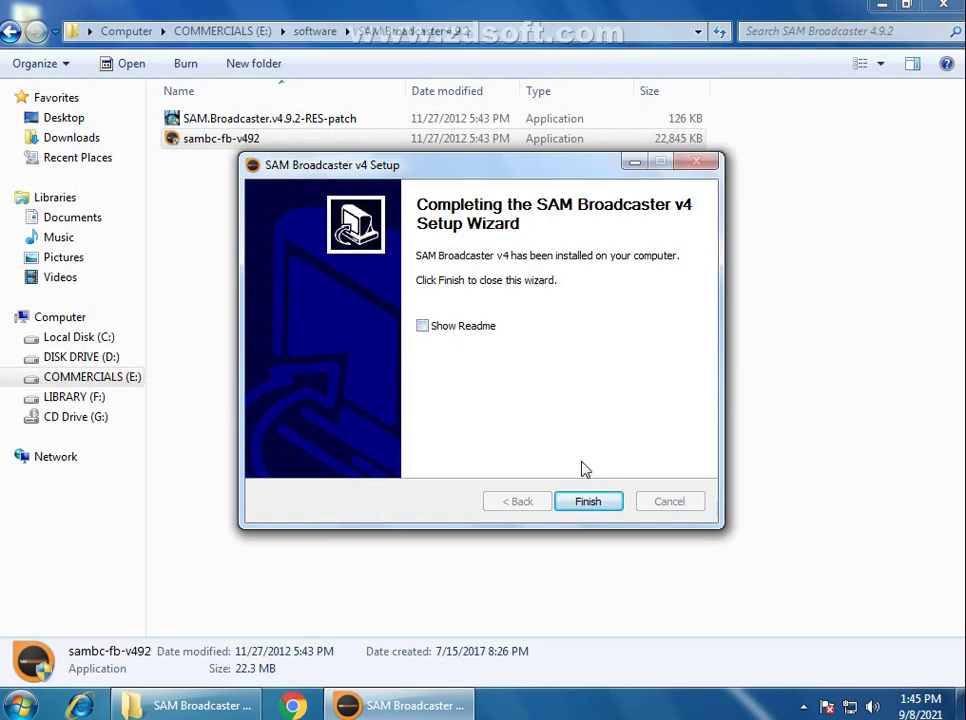
click(590, 502)
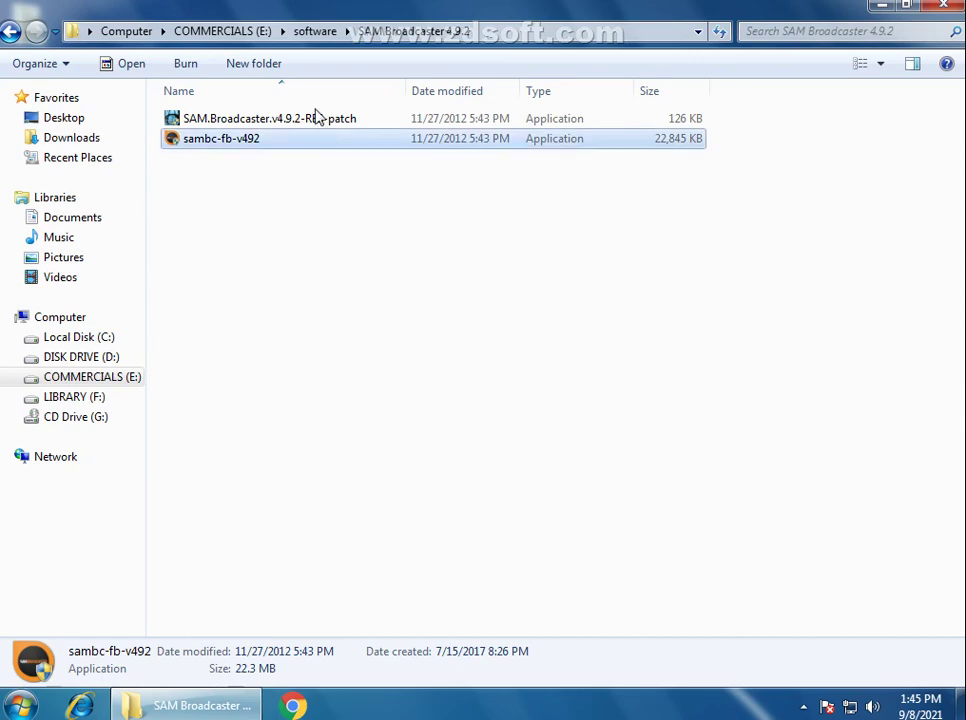
Copy the SAM.Broadcaster.v4.9.2-RES-patch file and go back to the Computer drive overview
right_click(317, 120)
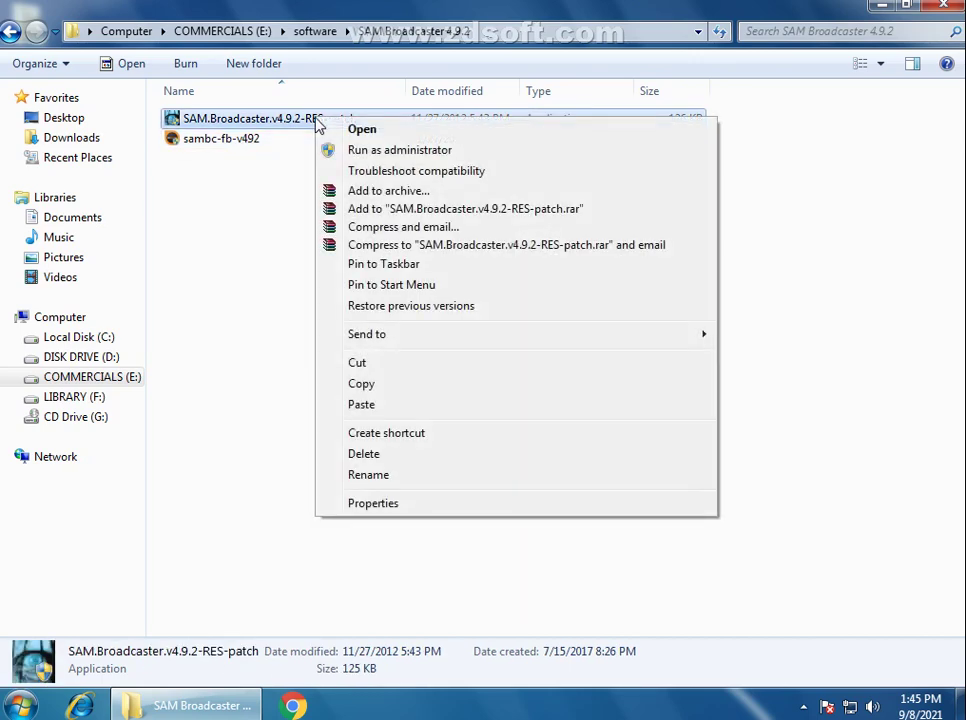
click(362, 385)
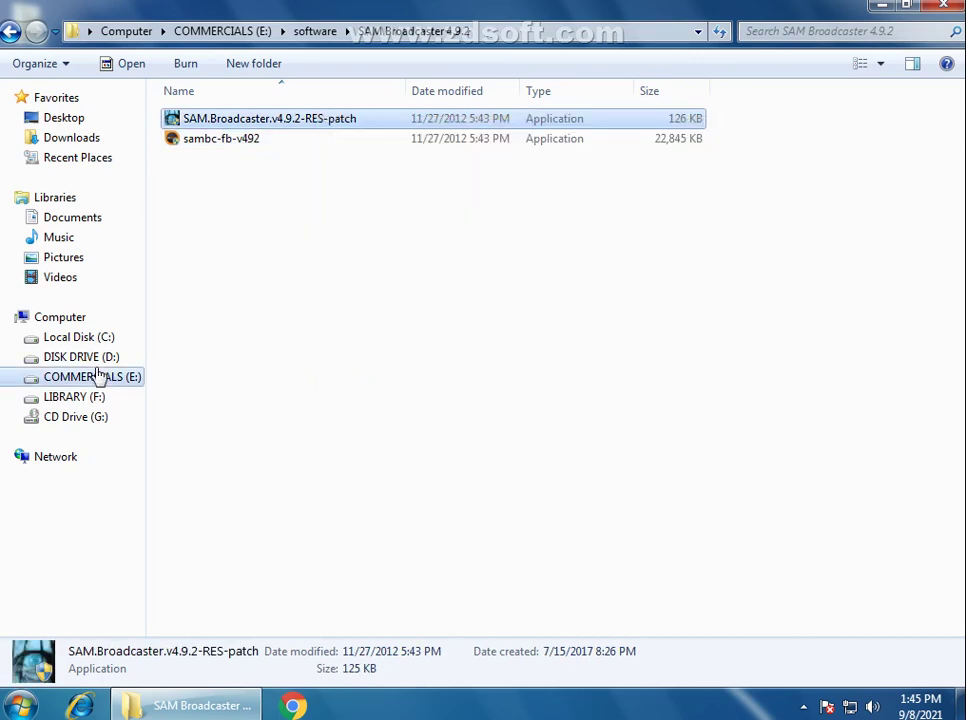
click(10, 33)
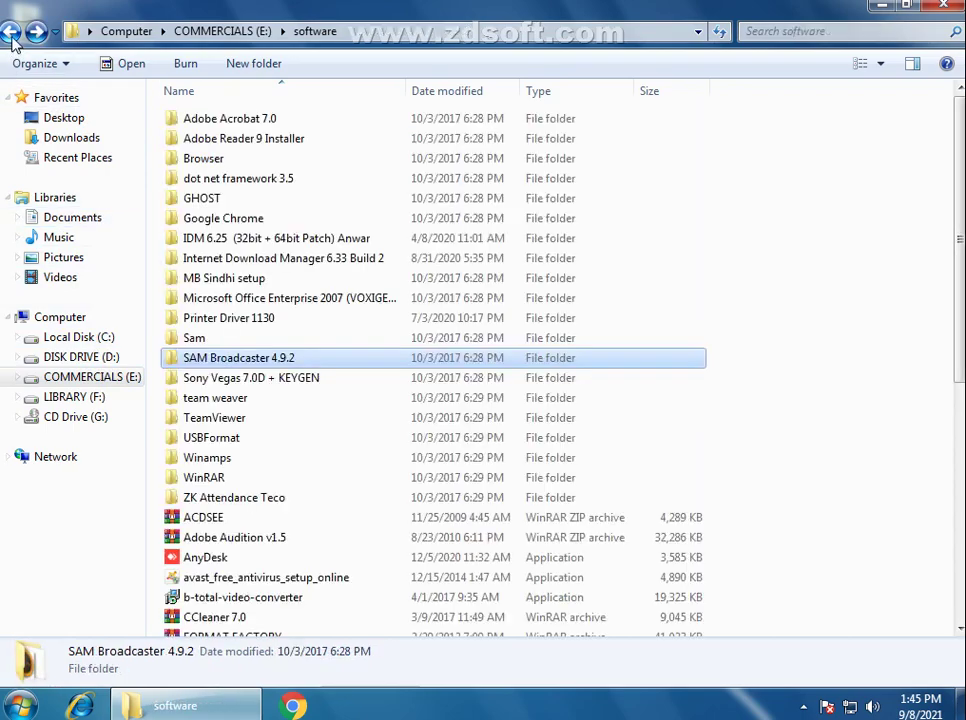
click(8, 34)
click(8, 34)
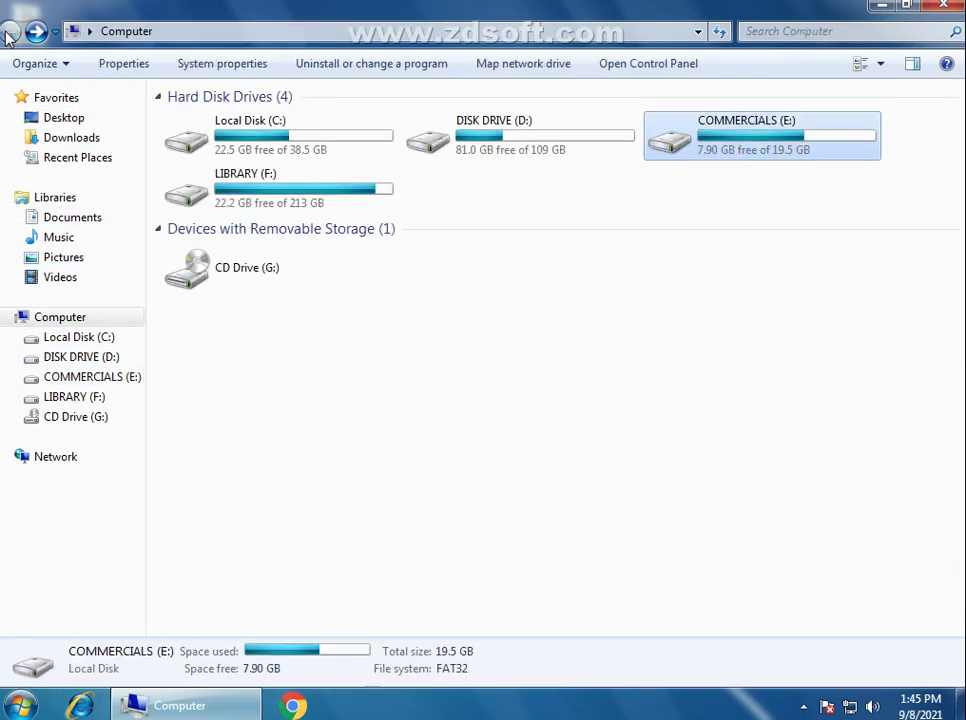
Open the SpacialAudio folder in Program Files on Local Disk (C:)
click(452, 140)
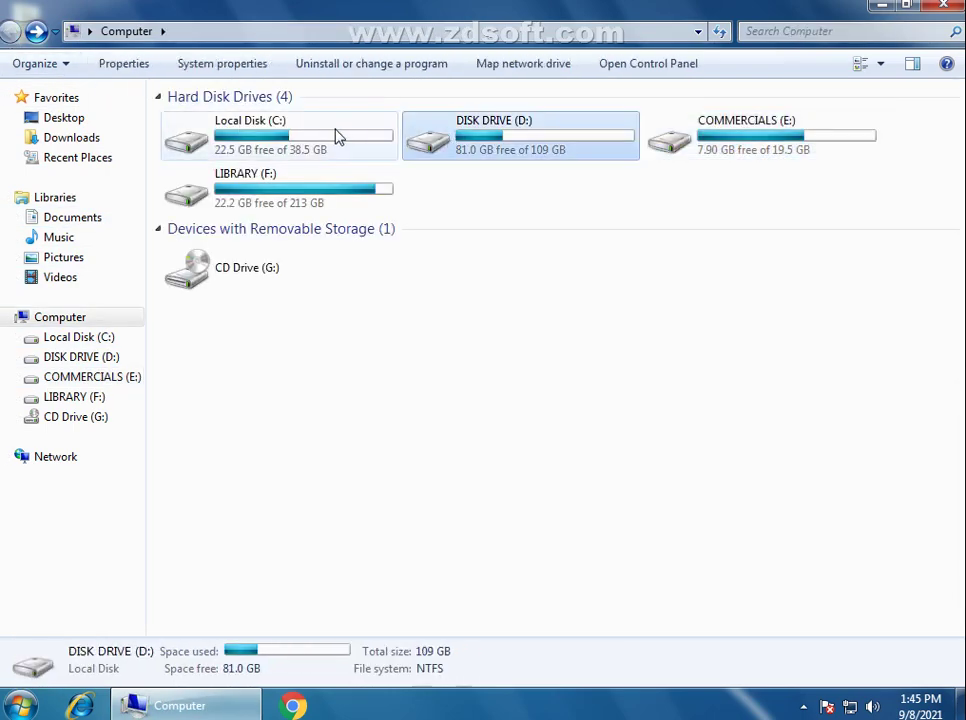
double_click(258, 147)
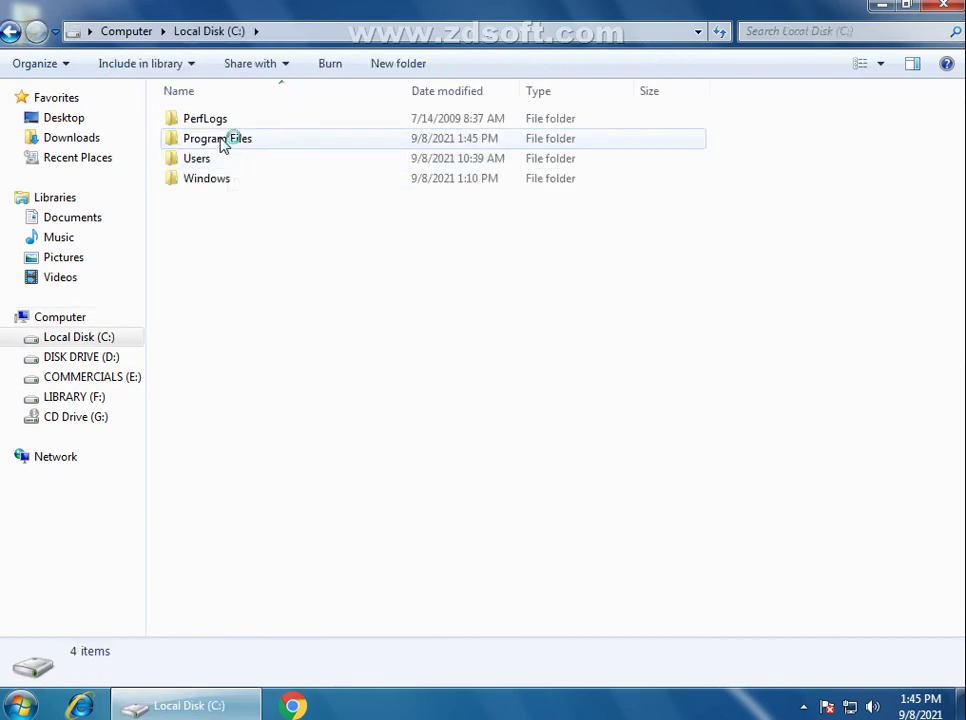
click(226, 147)
double_click(267, 147)
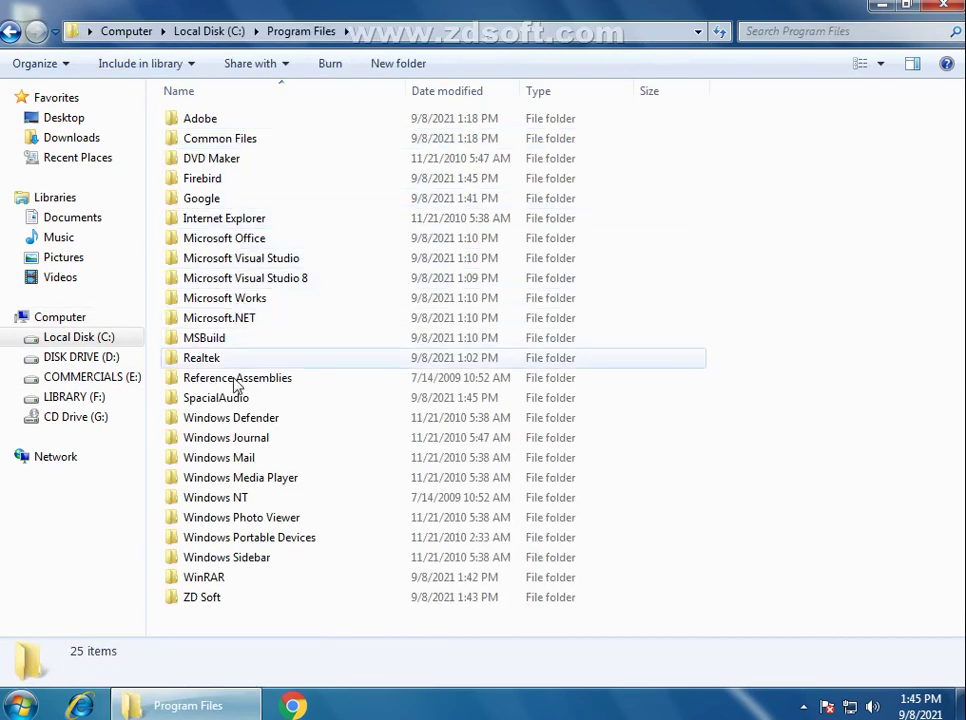
click(222, 399)
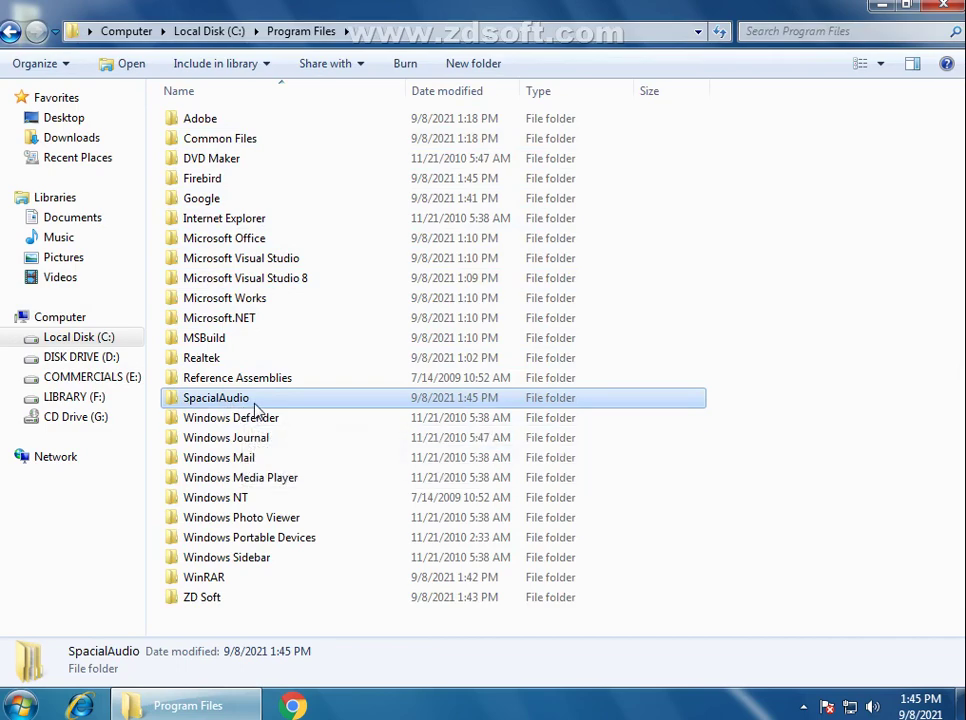
double_click(256, 404)
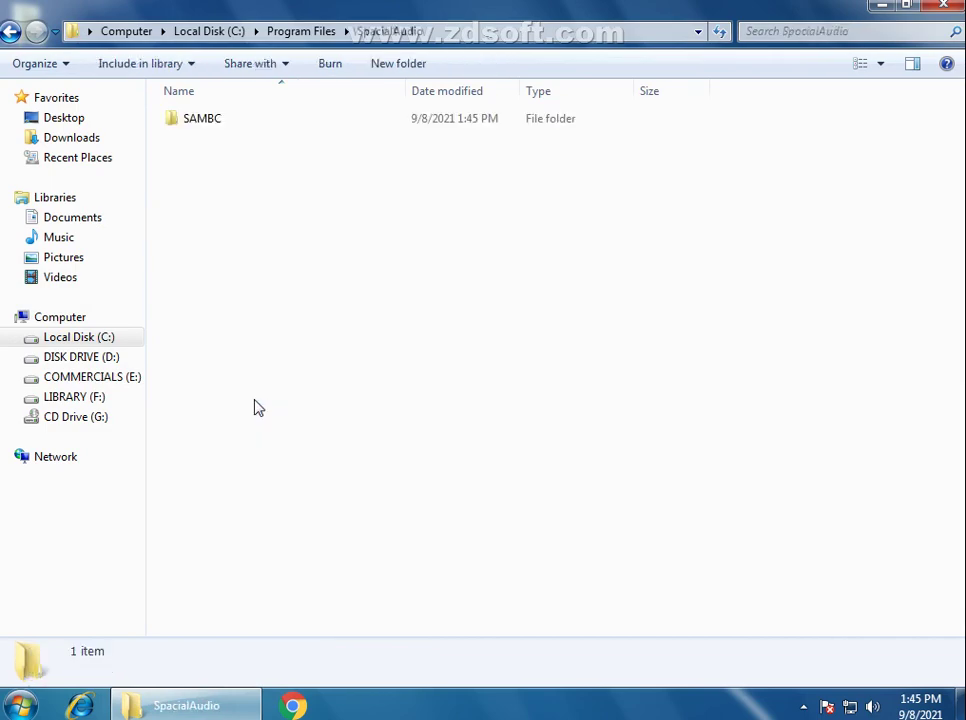
Paste the copied patch file into the SpacialAudio folder, granting administrator permission
right_click(231, 196)
click(328, 321)
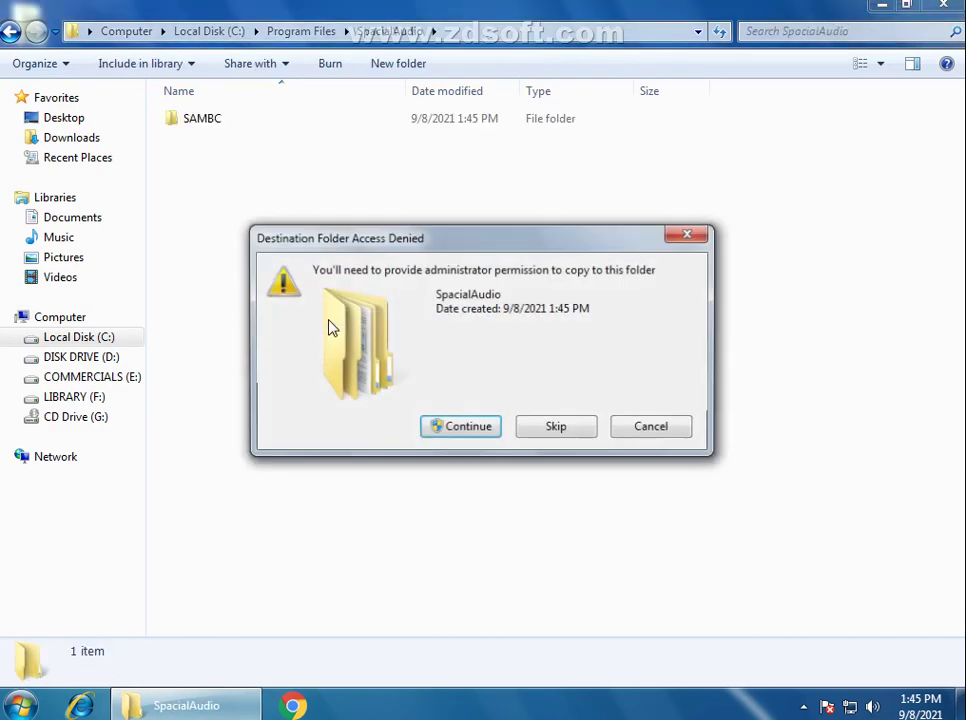
click(470, 438)
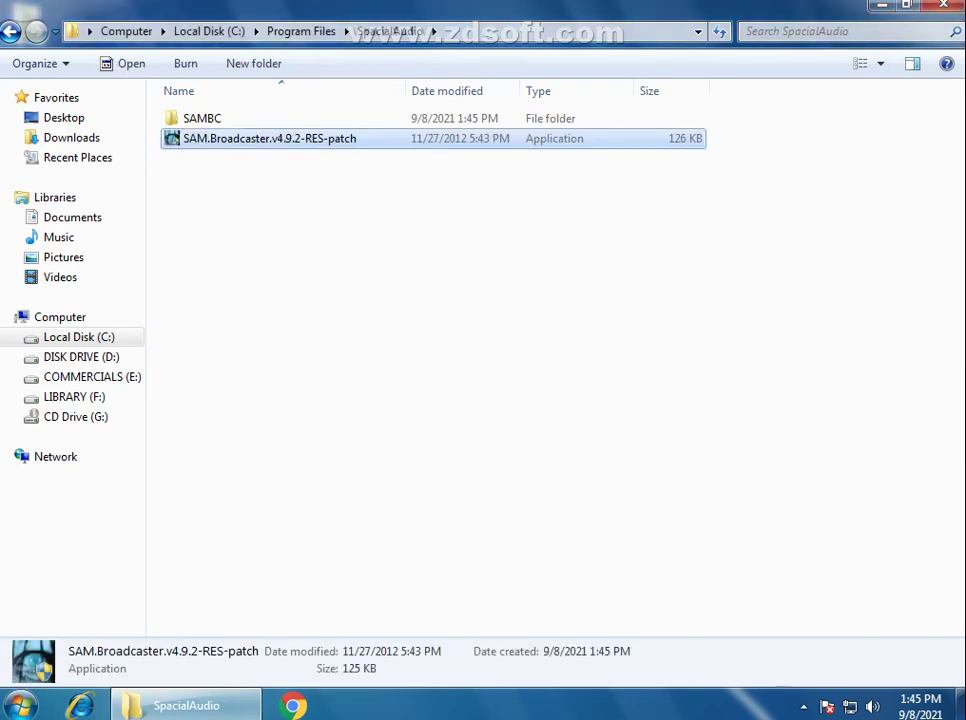
Launch the patch program, start patching and browse for the target file to the SAMBC folder in Program Files\SpacialAudio
key(Return)
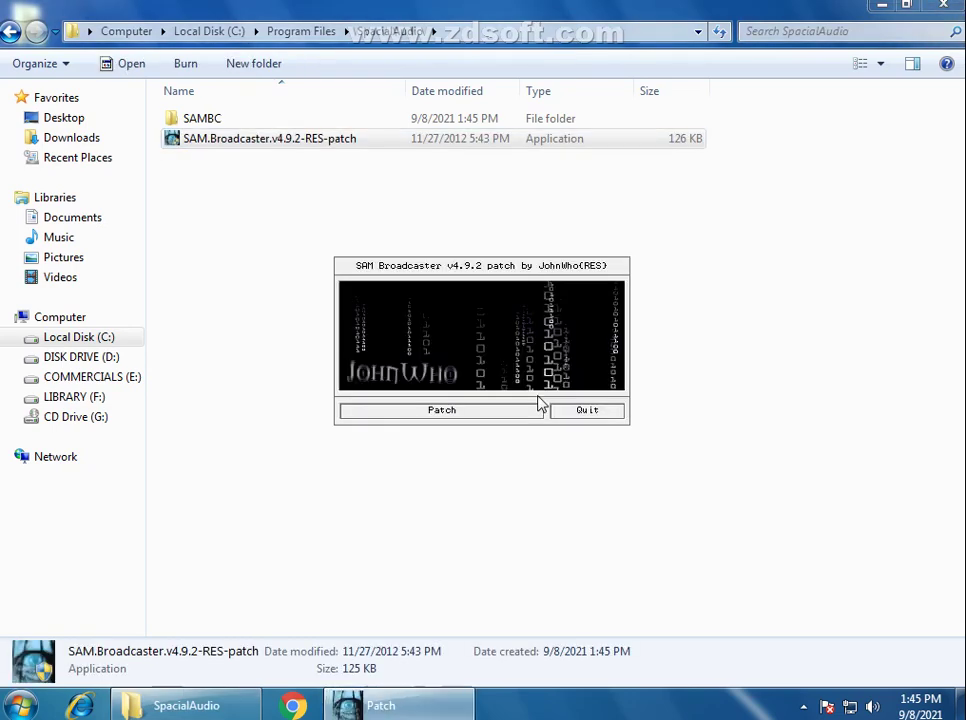
click(442, 411)
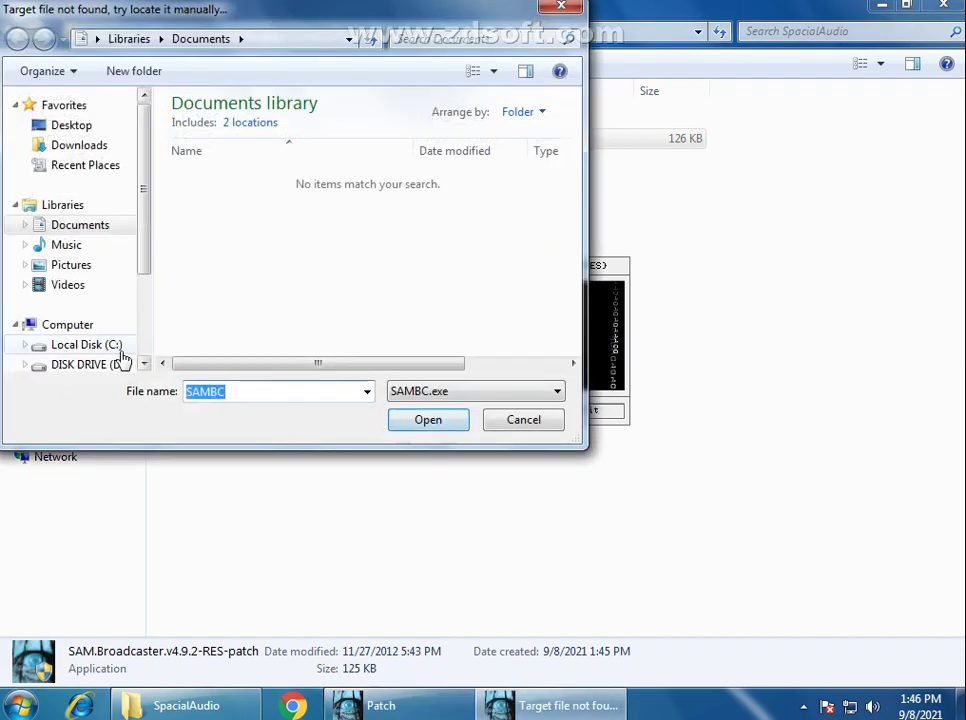
drag(142, 254, 150, 327)
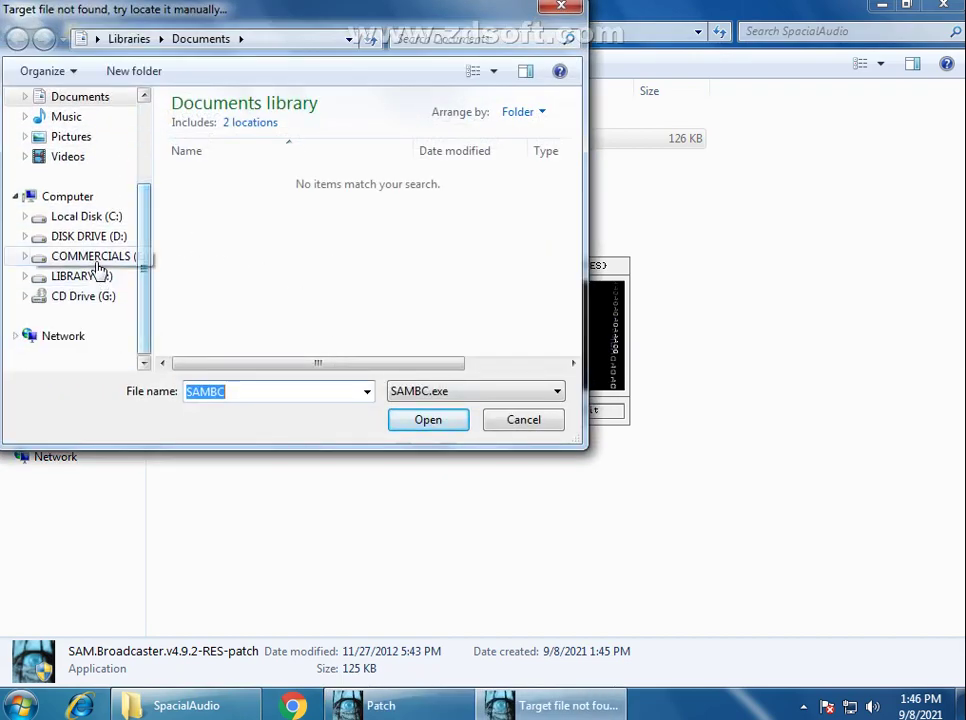
click(82, 220)
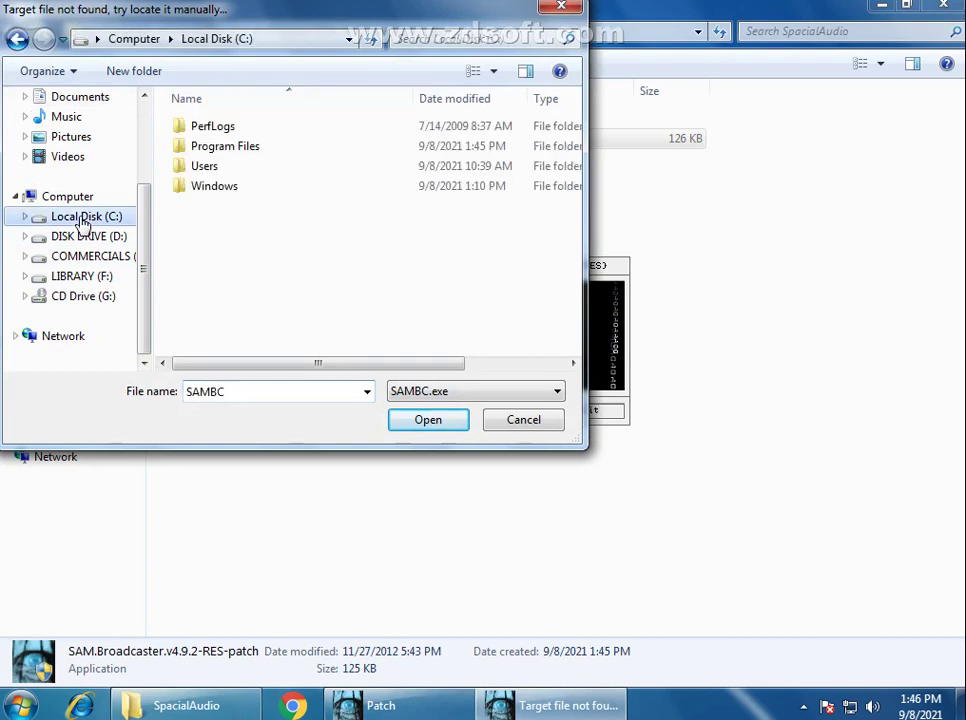
double_click(226, 149)
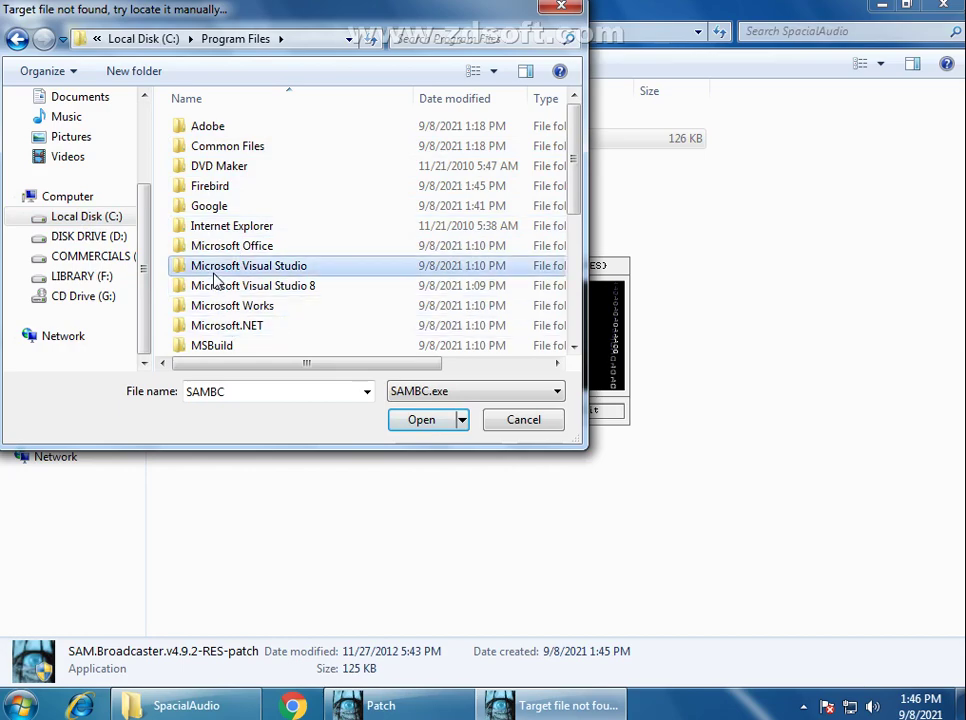
click(216, 272)
scroll(214, 281, down, 2)
click(223, 252)
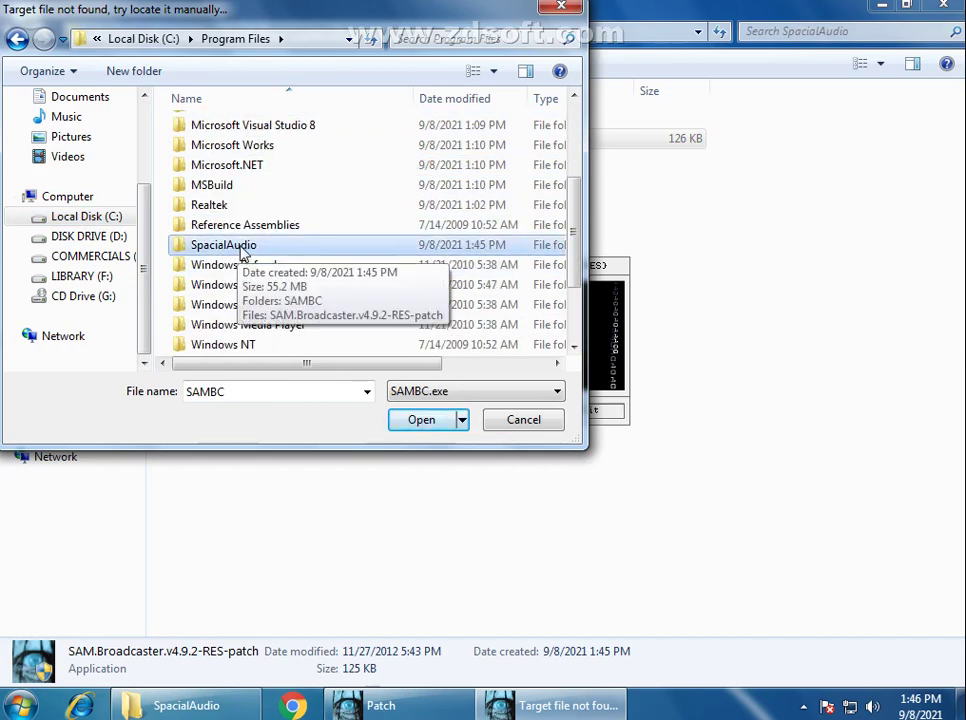
double_click(248, 250)
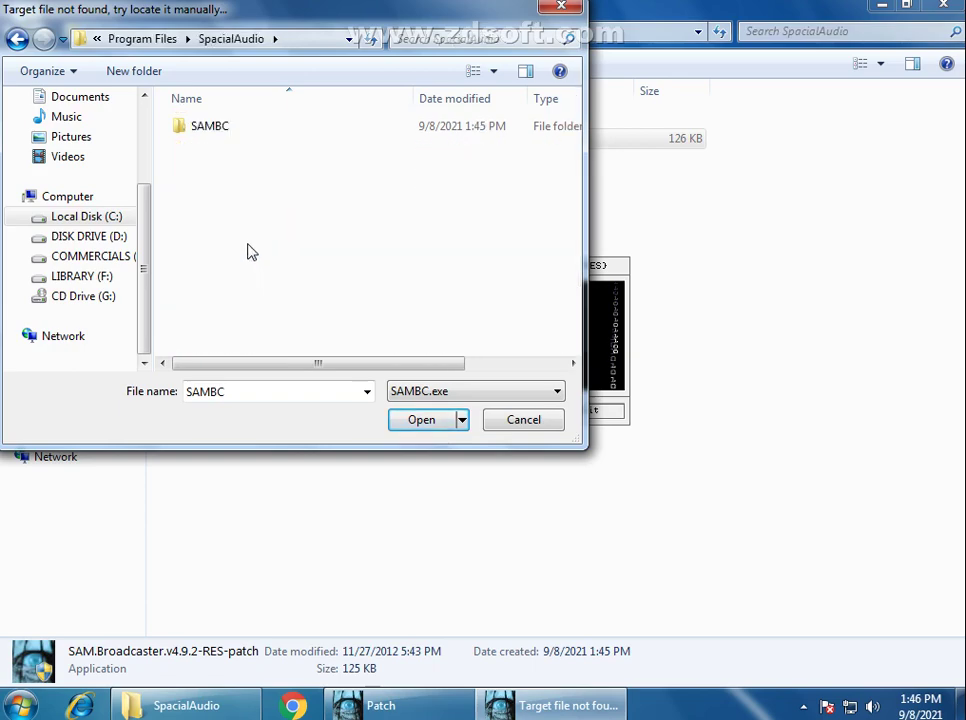
double_click(218, 127)
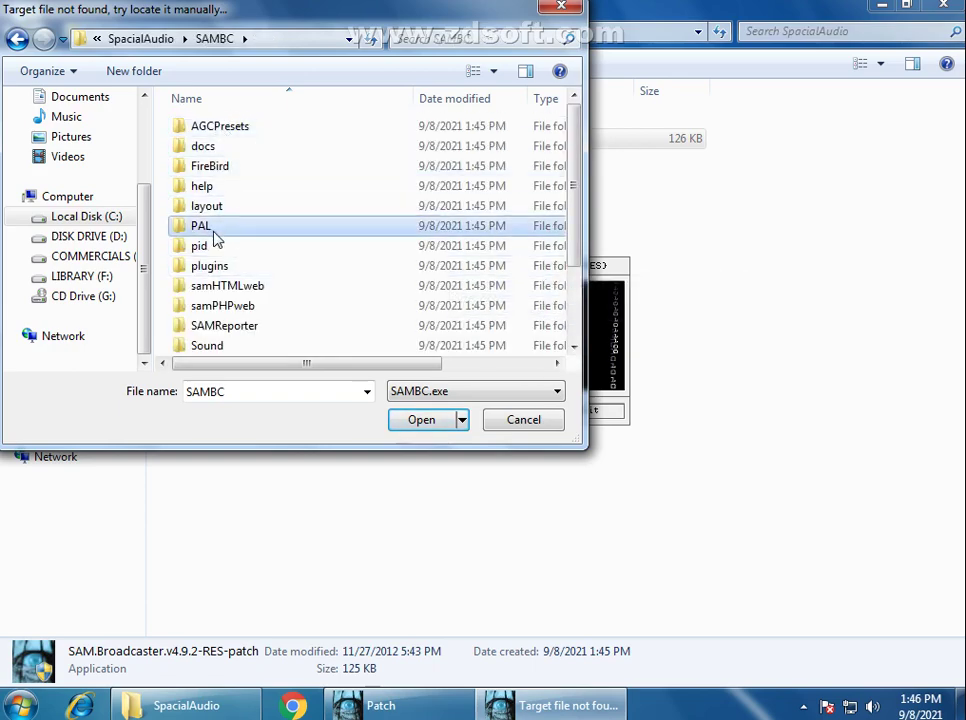
Choose the SAMBC application as the file to patch and quit the patch program
scroll(216, 237, down, 2)
click(222, 345)
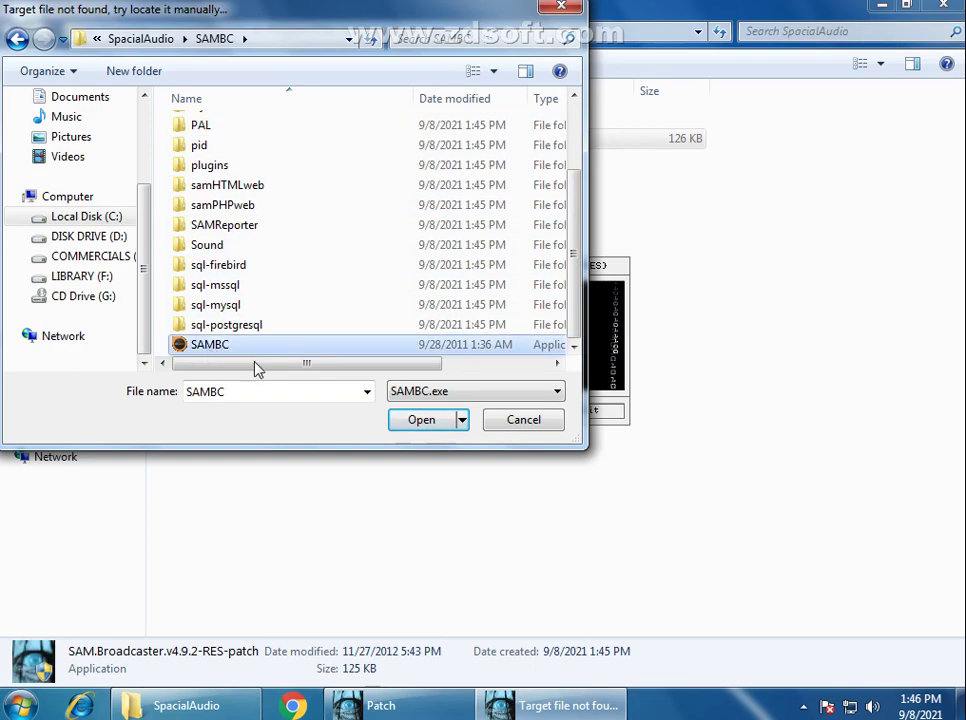
click(414, 421)
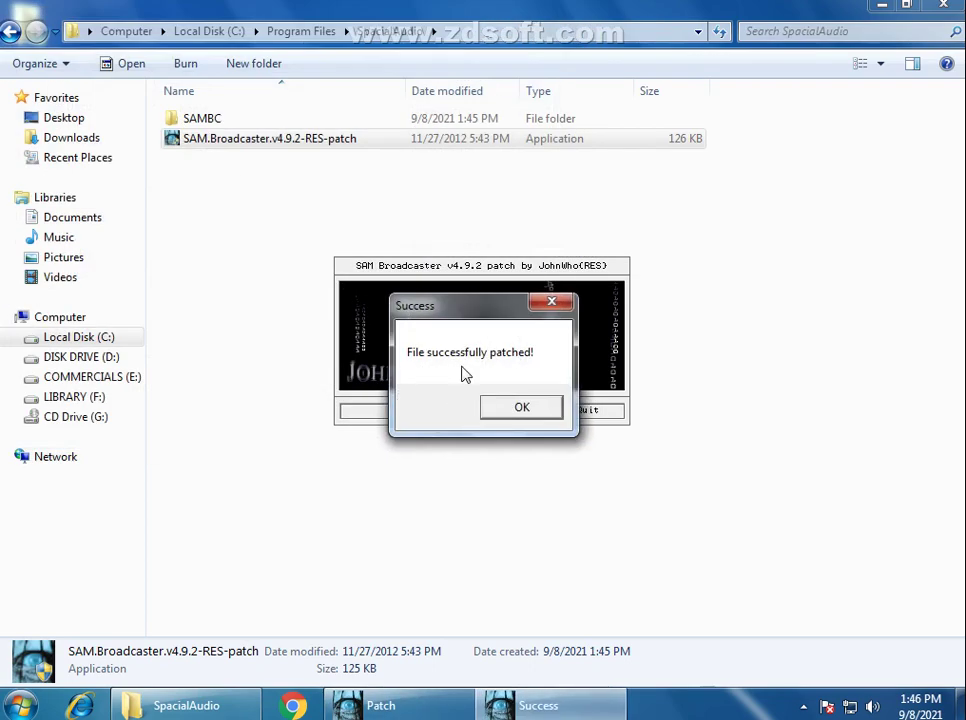
click(538, 409)
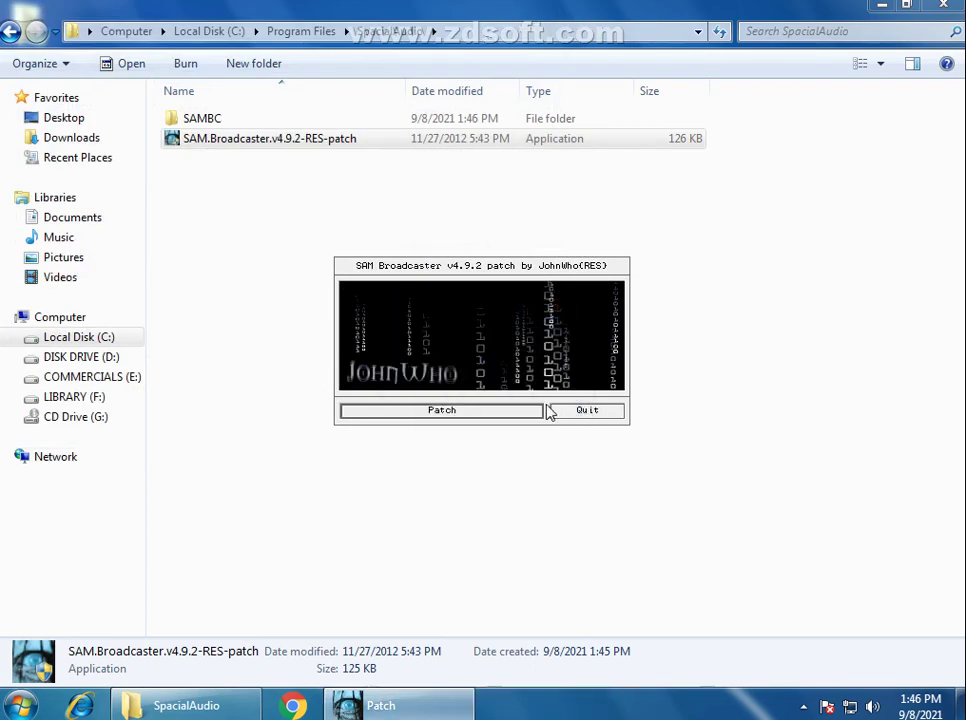
click(577, 418)
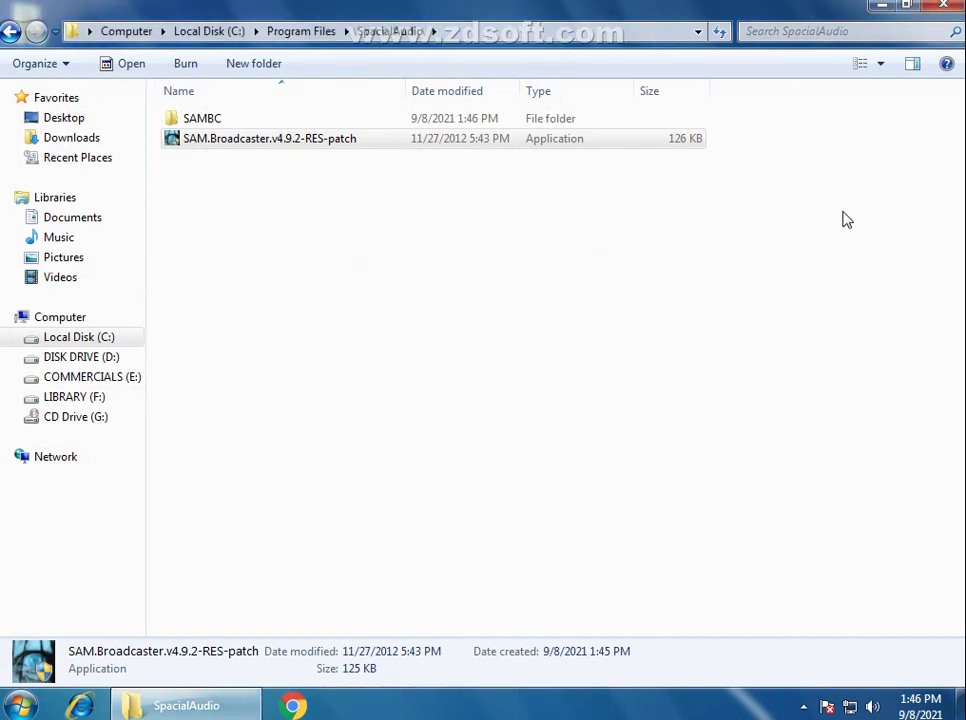
Close the SpacialAudio folder window and refresh the desktop
click(943, 8)
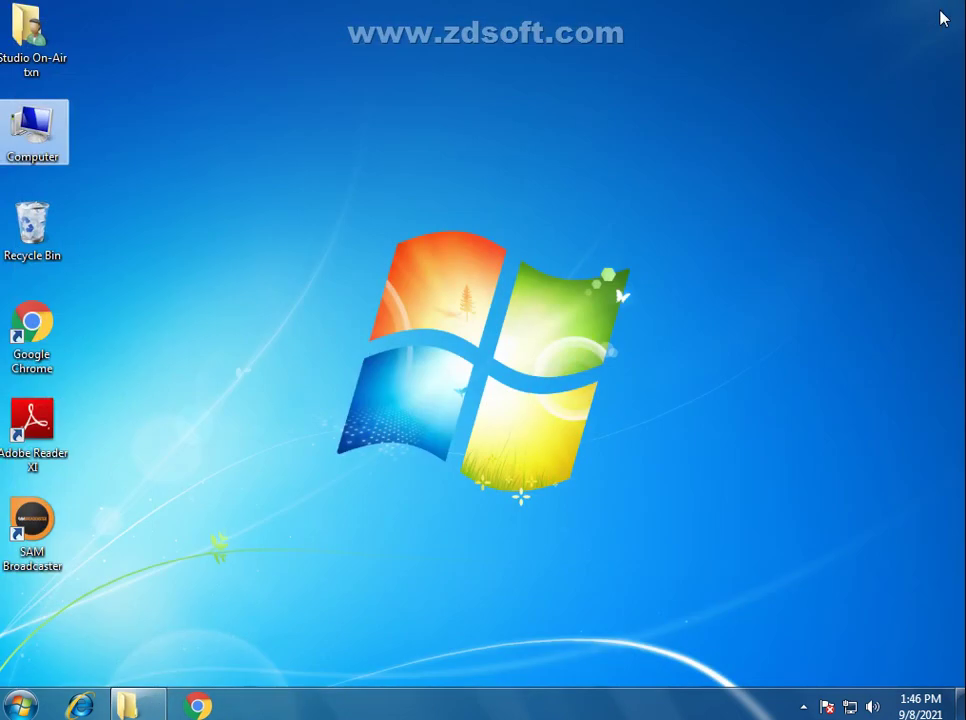
right_click(709, 97)
click(726, 150)
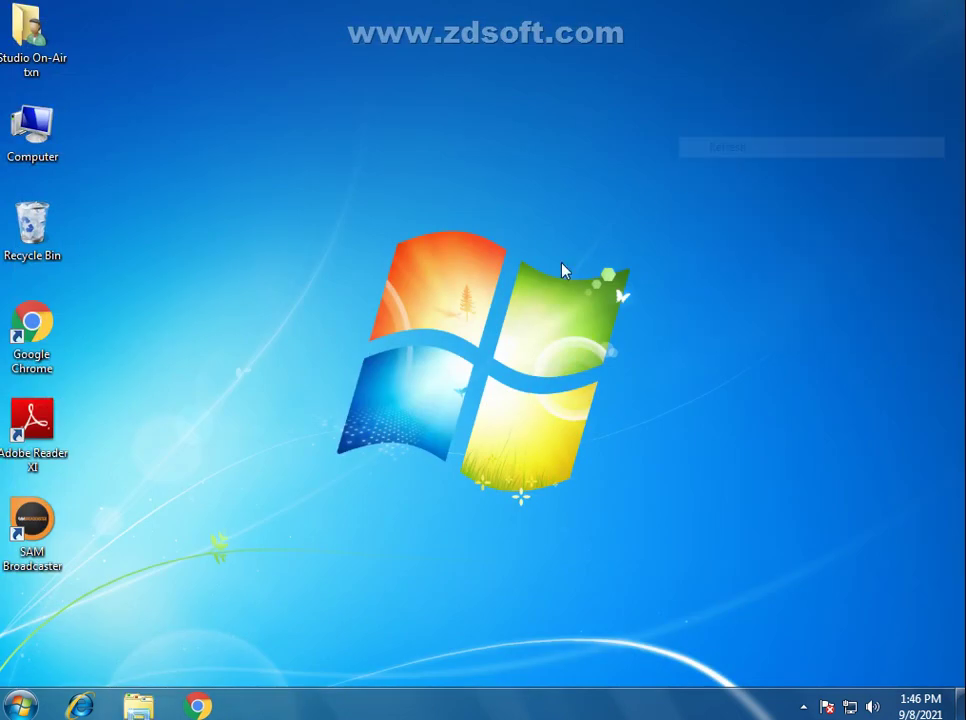
Launch SAM Broadcaster from the desktop and choose FireBird as the database system in its setup wizard
double_click(40, 538)
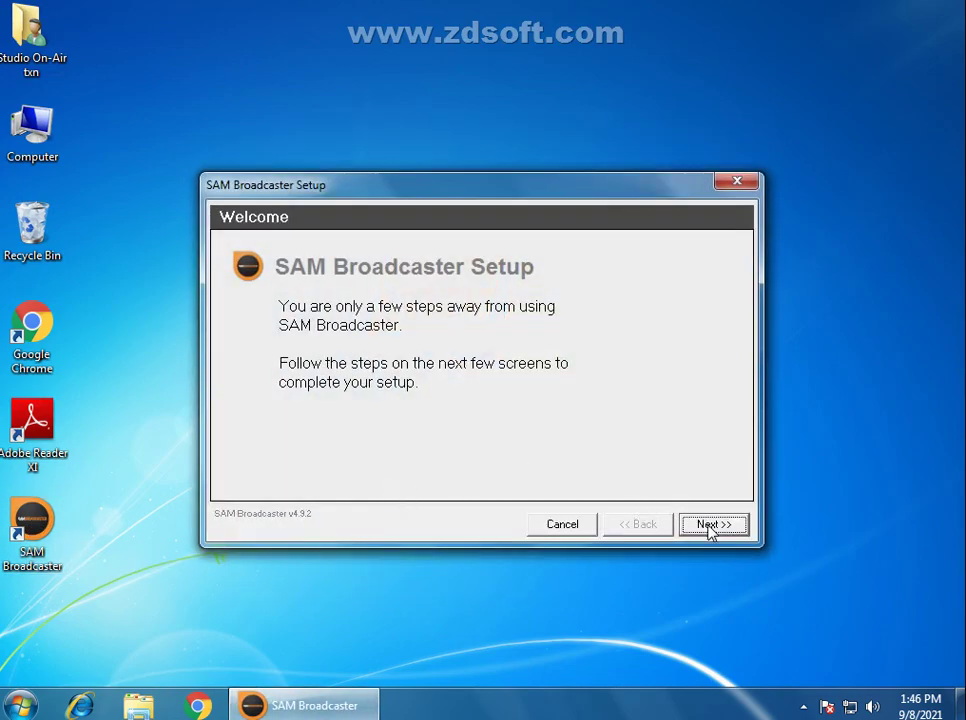
click(711, 528)
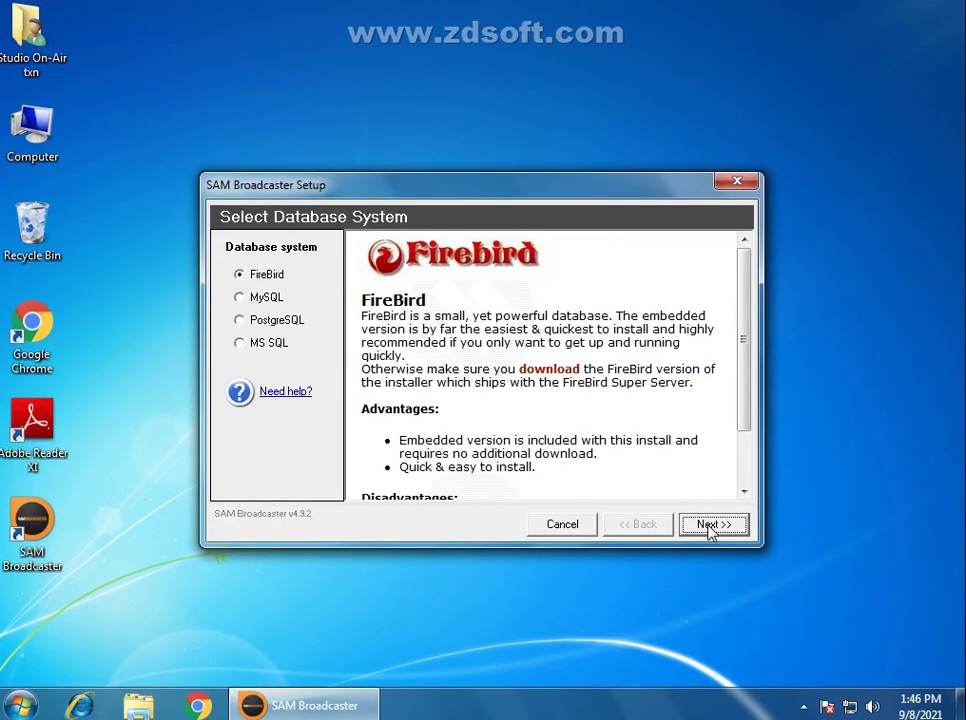
click(249, 276)
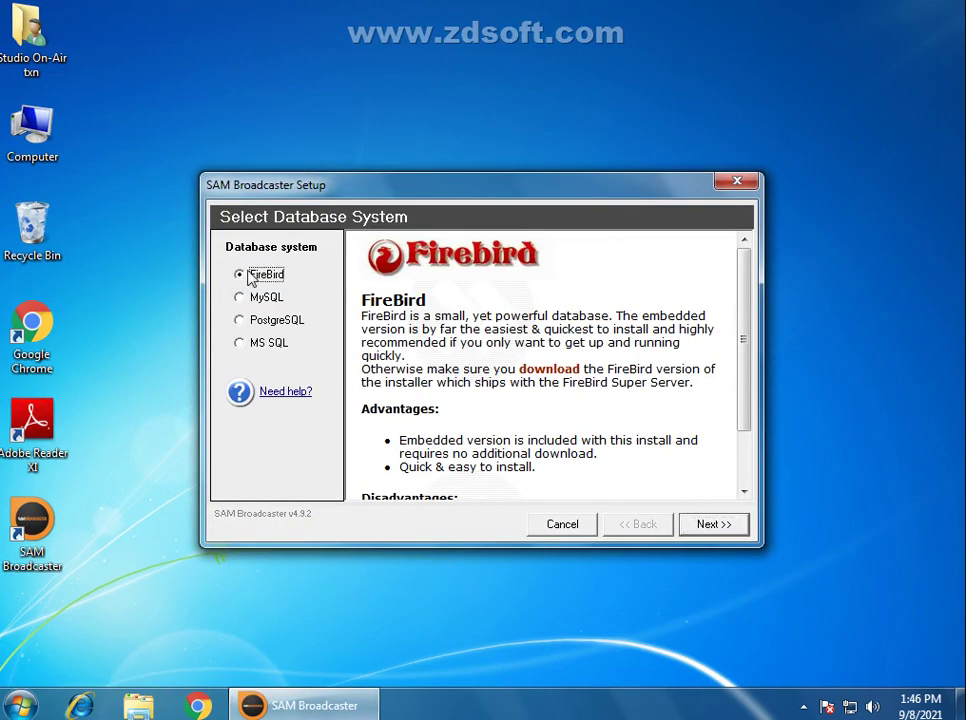
click(720, 523)
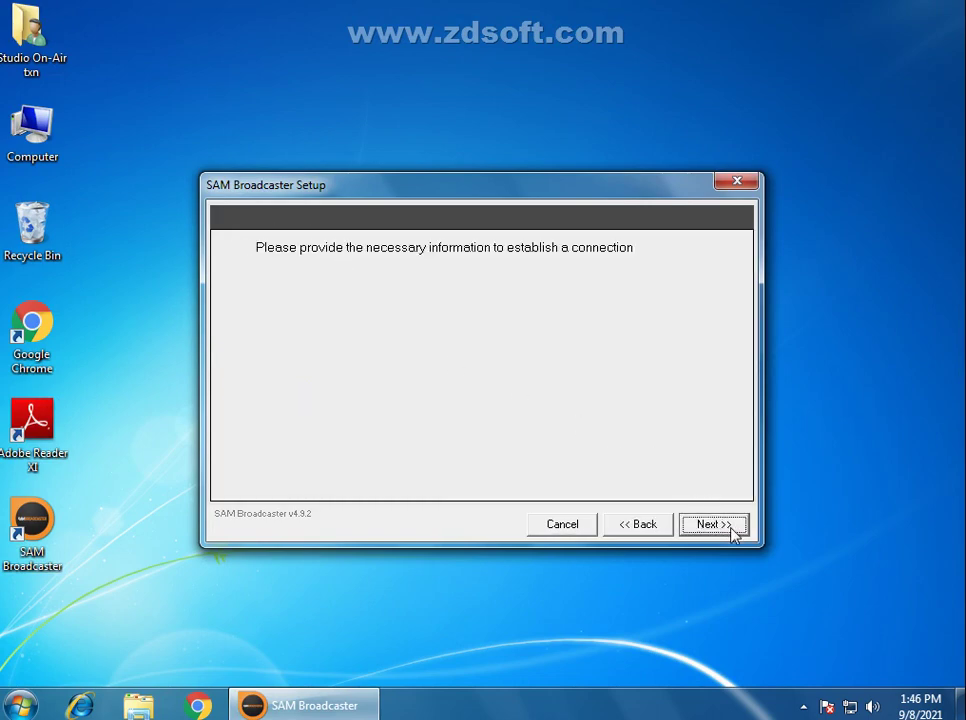
Accept the default database connection, the Music folder with Sound FX and demo files, and the default sound devices
click(733, 533)
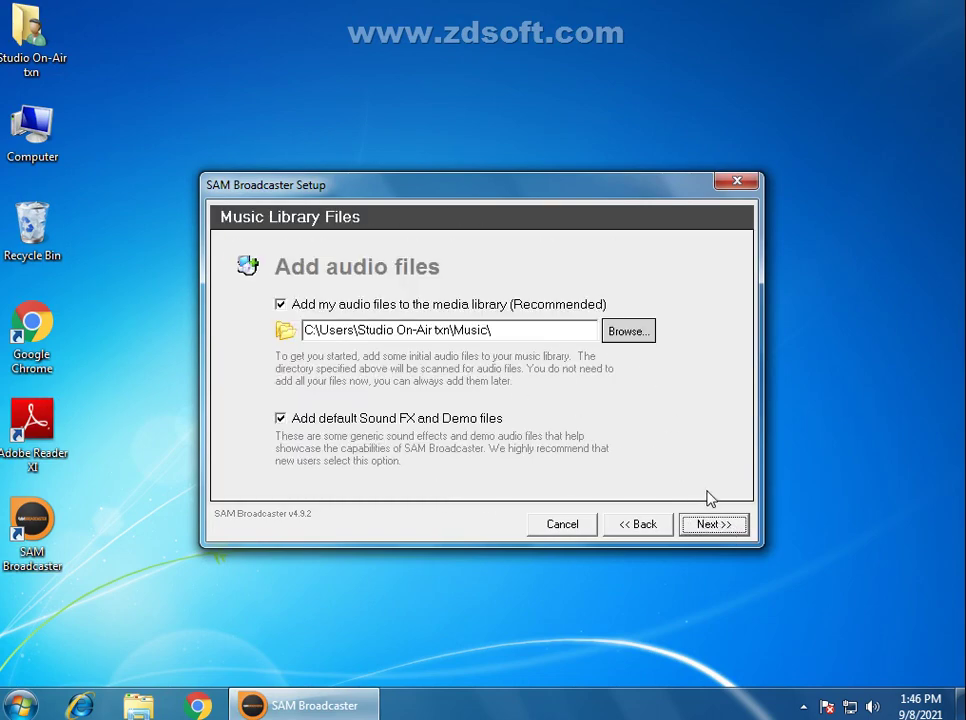
click(722, 538)
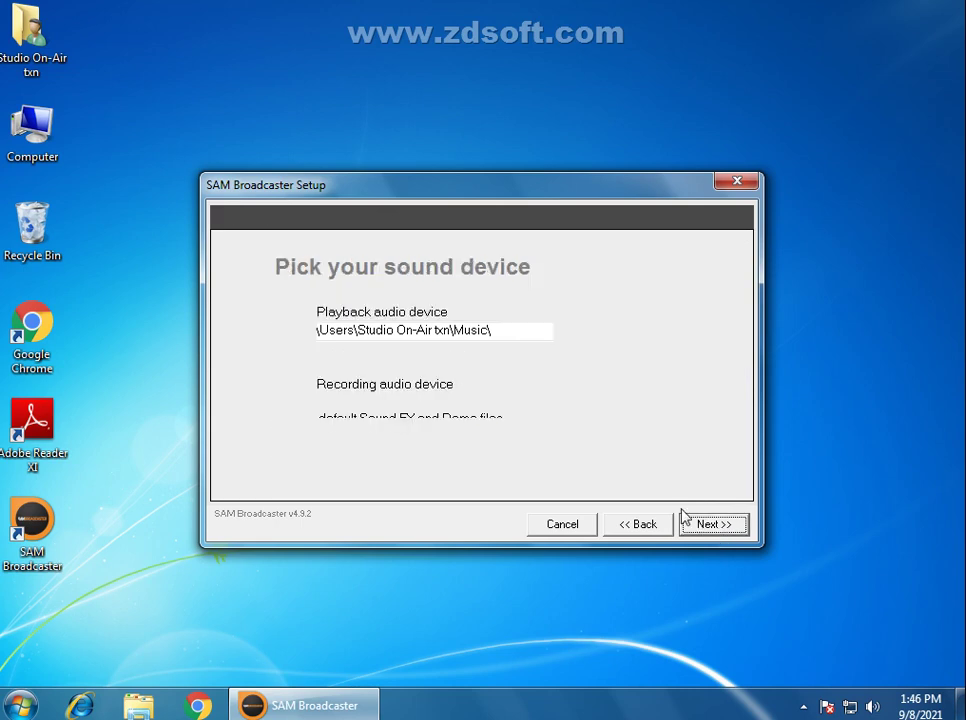
click(712, 525)
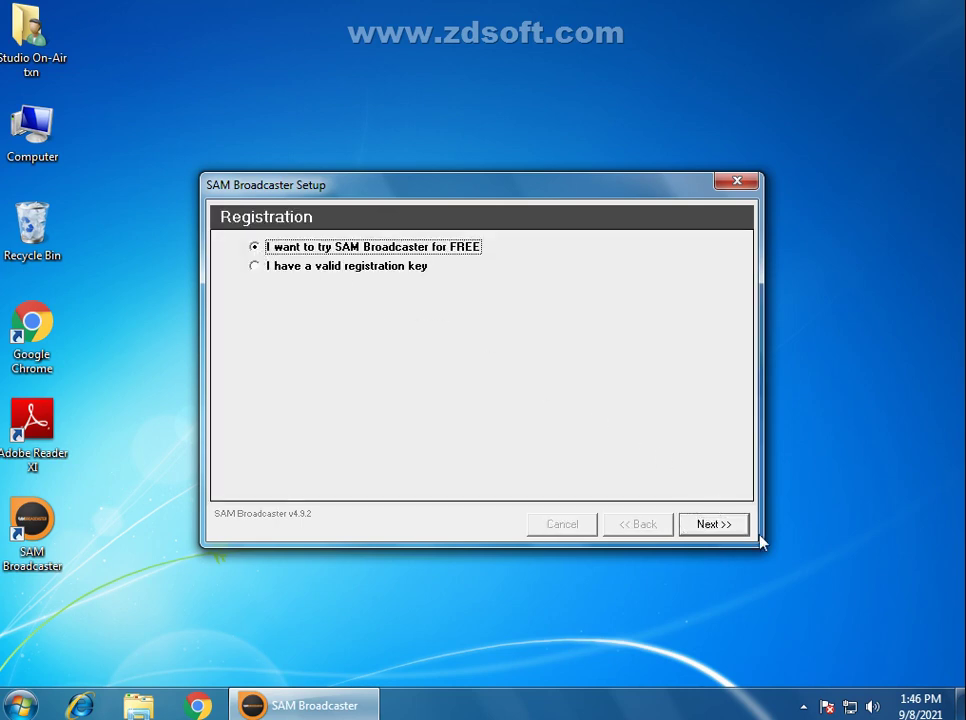
Continue with the free trial registration option, finish the setup wizard and close the browser window it opens
click(718, 526)
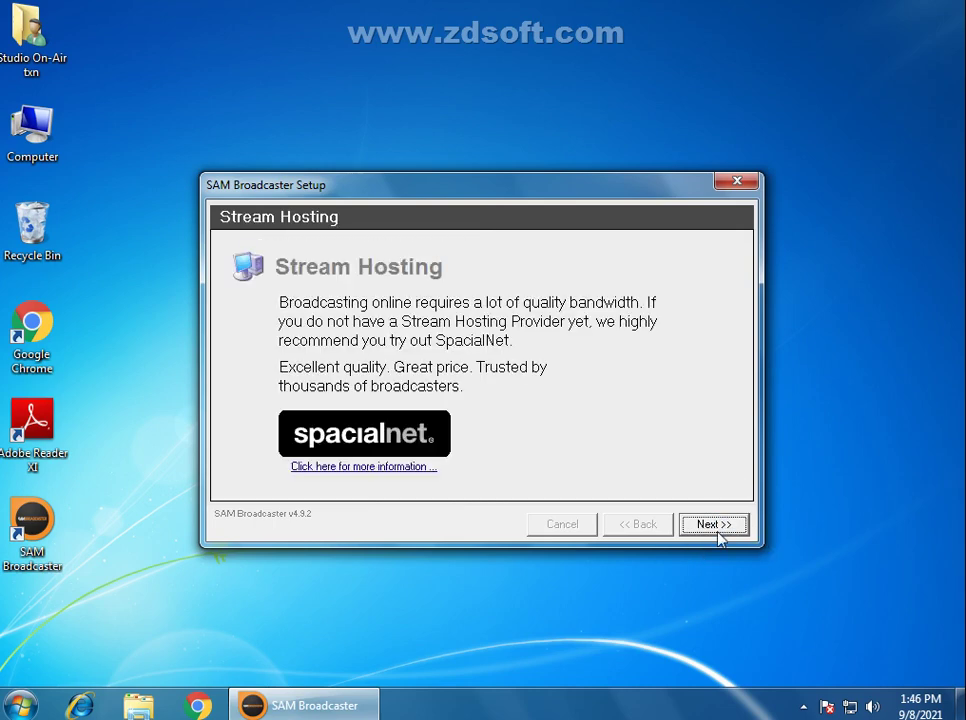
click(716, 527)
click(720, 530)
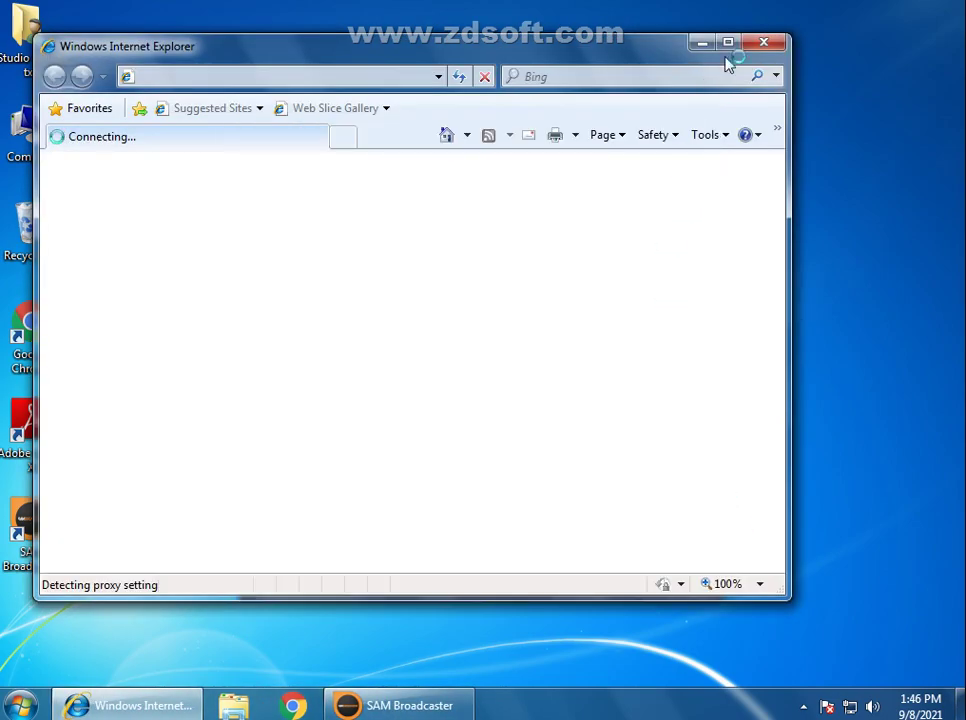
click(764, 42)
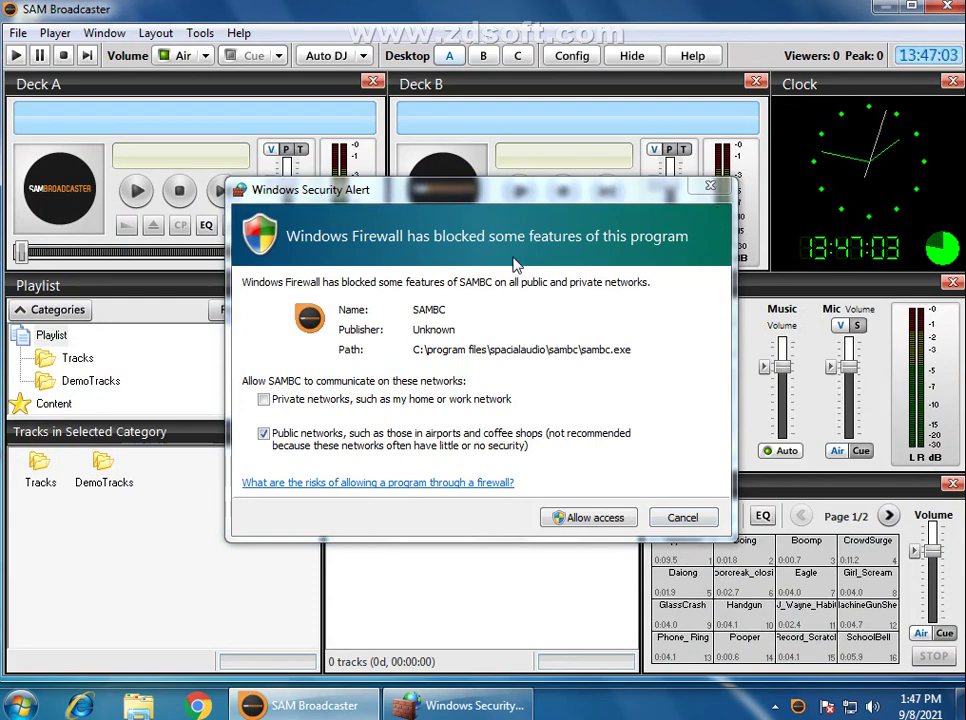
Allow SAMBC through Windows Firewall on private and public networks and maximize the SAM Broadcaster window
click(272, 399)
click(600, 520)
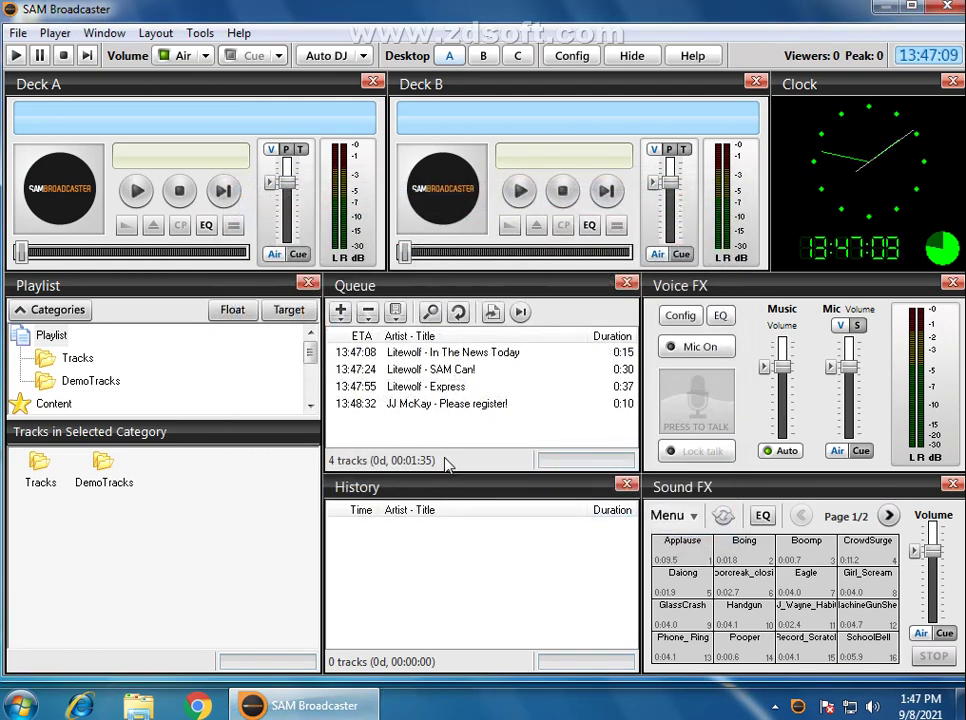
double_click(620, 22)
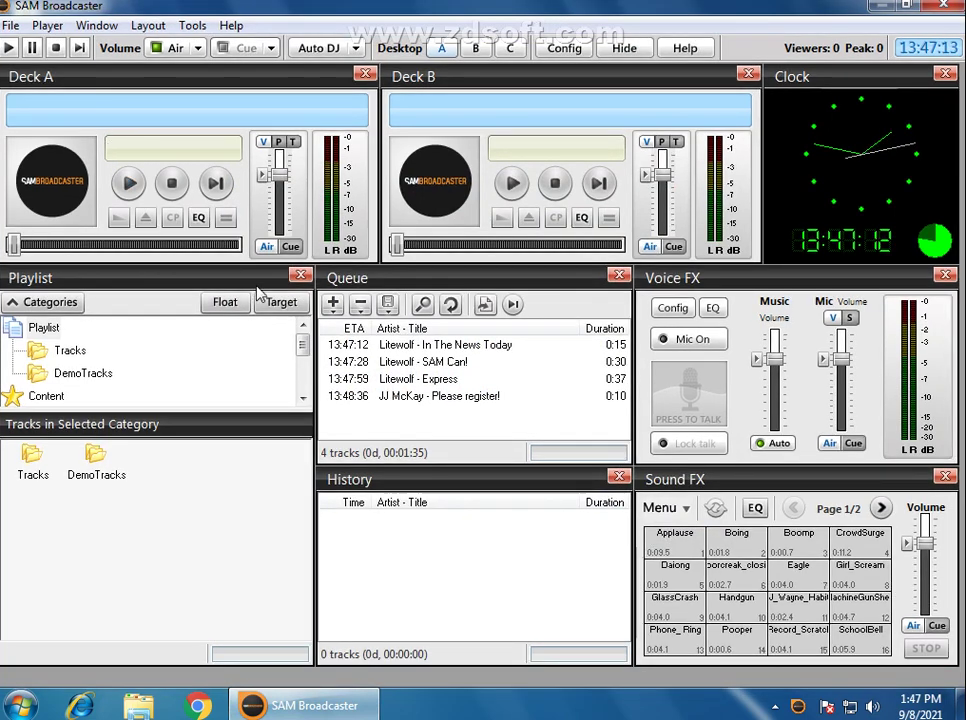
Close the Clock, Voice FX and Sound FX windows on desktop A
click(945, 74)
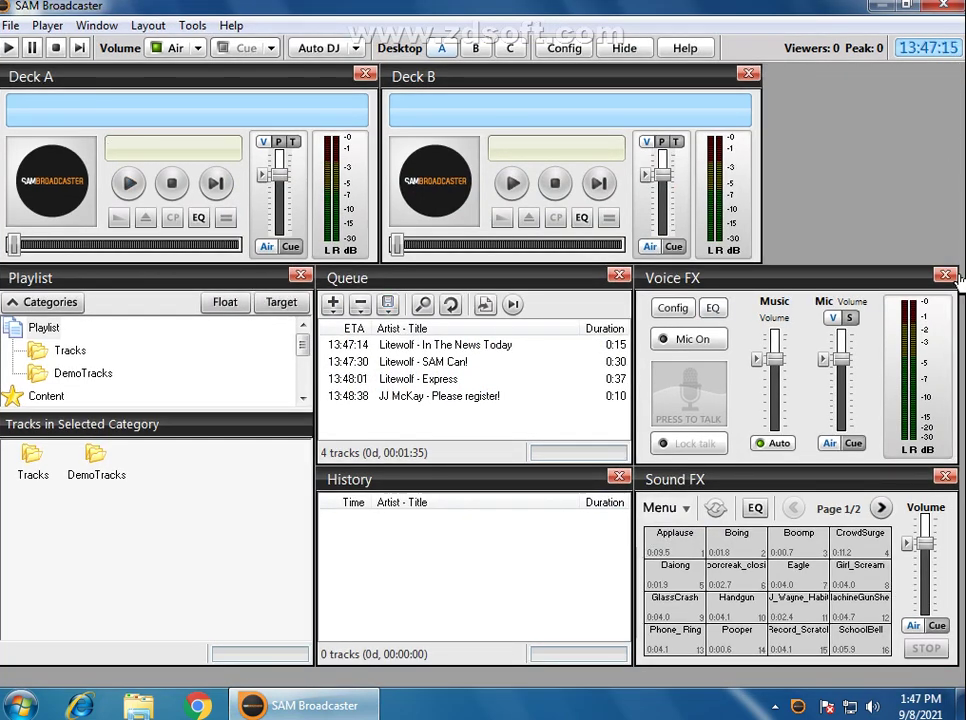
click(945, 274)
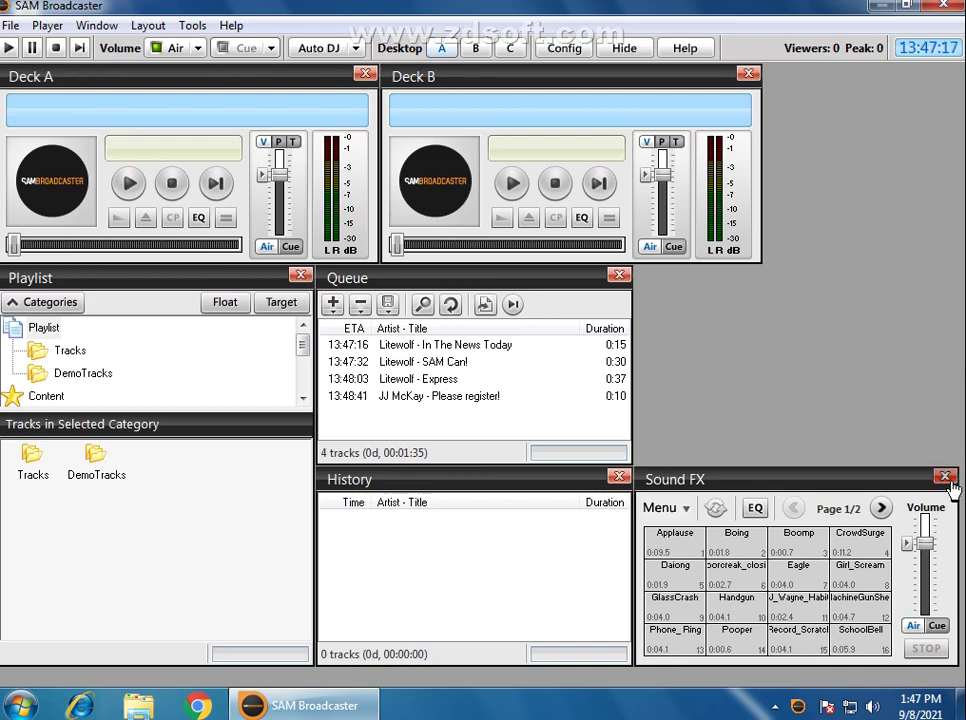
click(945, 477)
Move the Playlist window up beside the decks and enlarge it down to the bottom of the workspace
drag(178, 284, 829, 85)
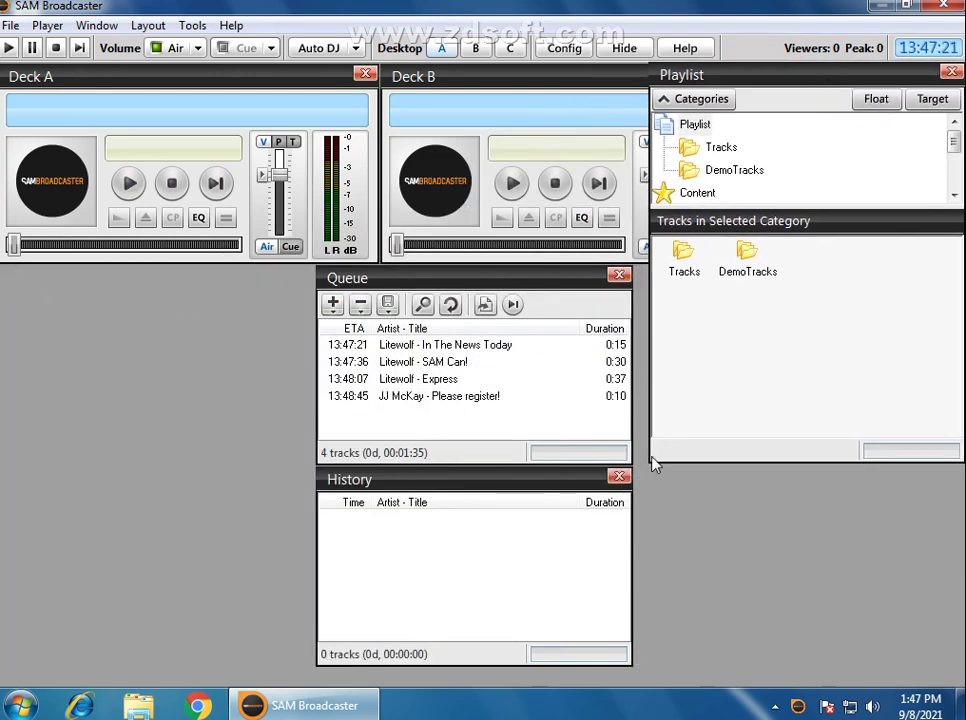
drag(645, 462, 632, 683)
Move the History window under Deck A and resize History and Queue to fill the space beside the Playlist
drag(533, 487, 212, 285)
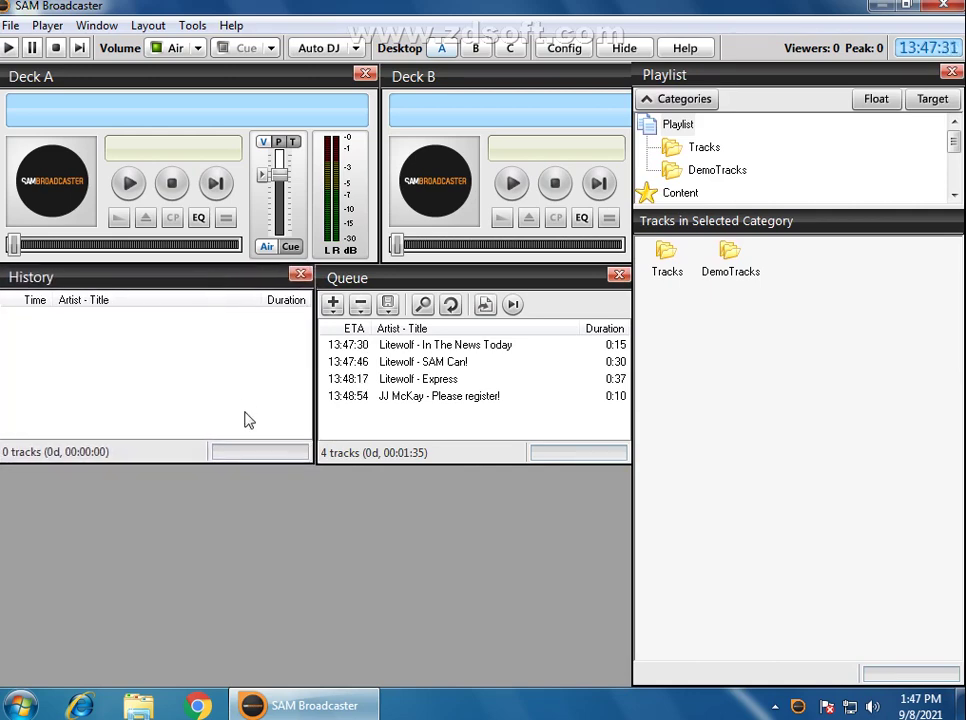
drag(216, 463, 218, 688)
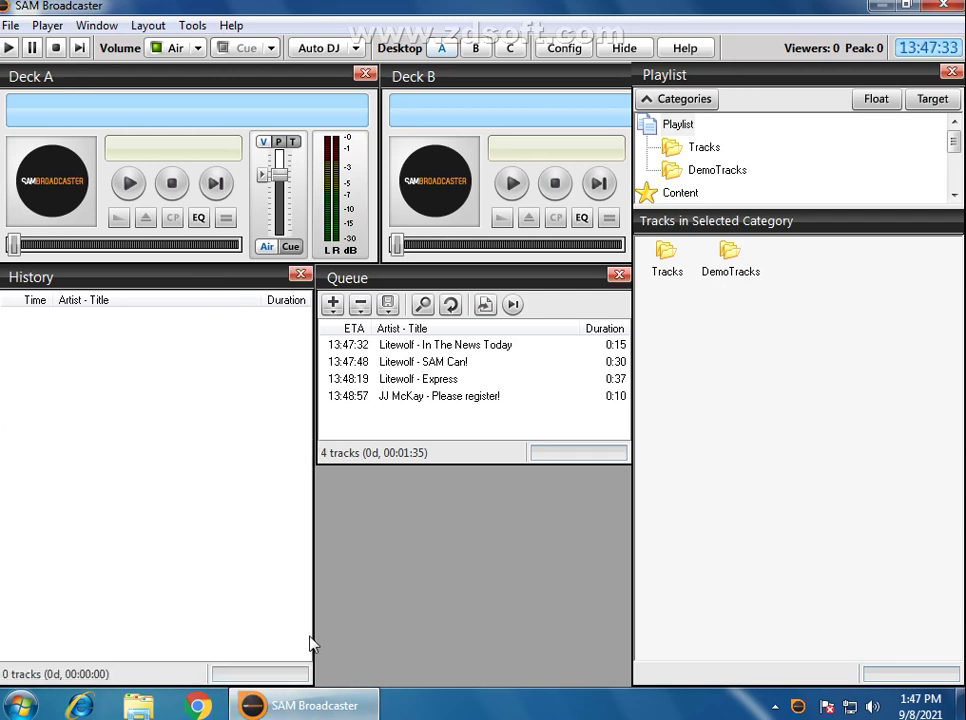
drag(313, 633, 297, 635)
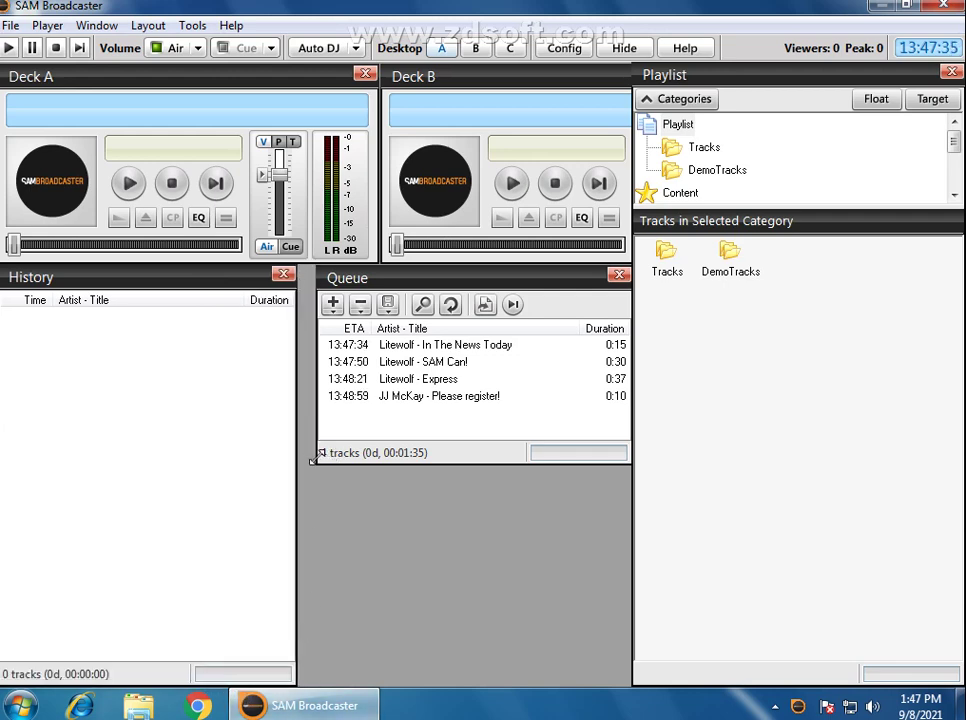
drag(313, 462, 297, 686)
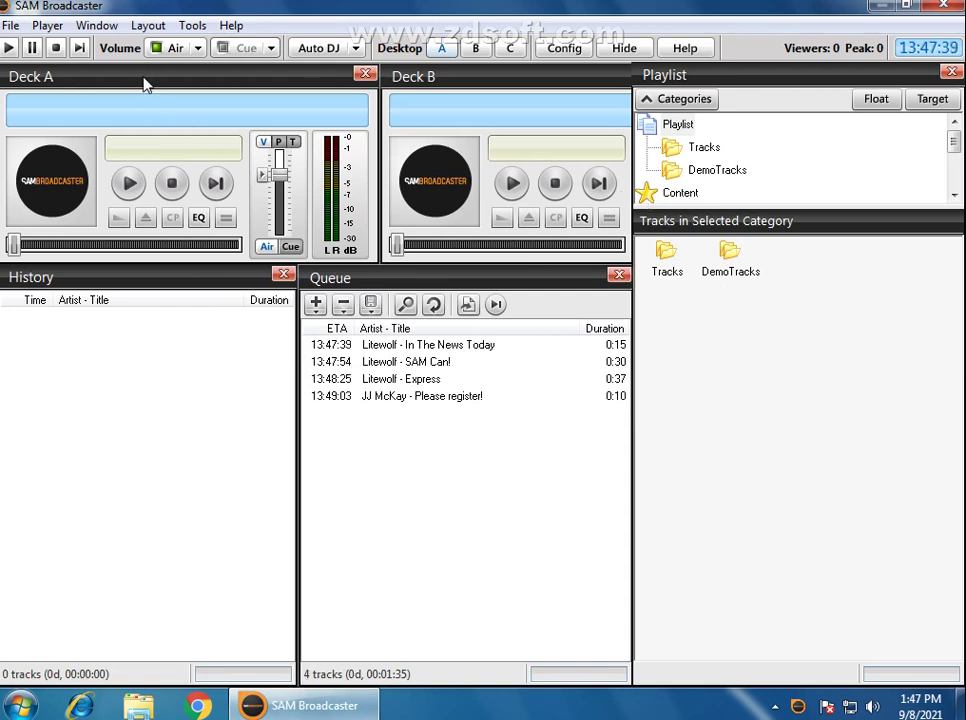
Set the playback mode to Play Queue and save the configuration
click(318, 47)
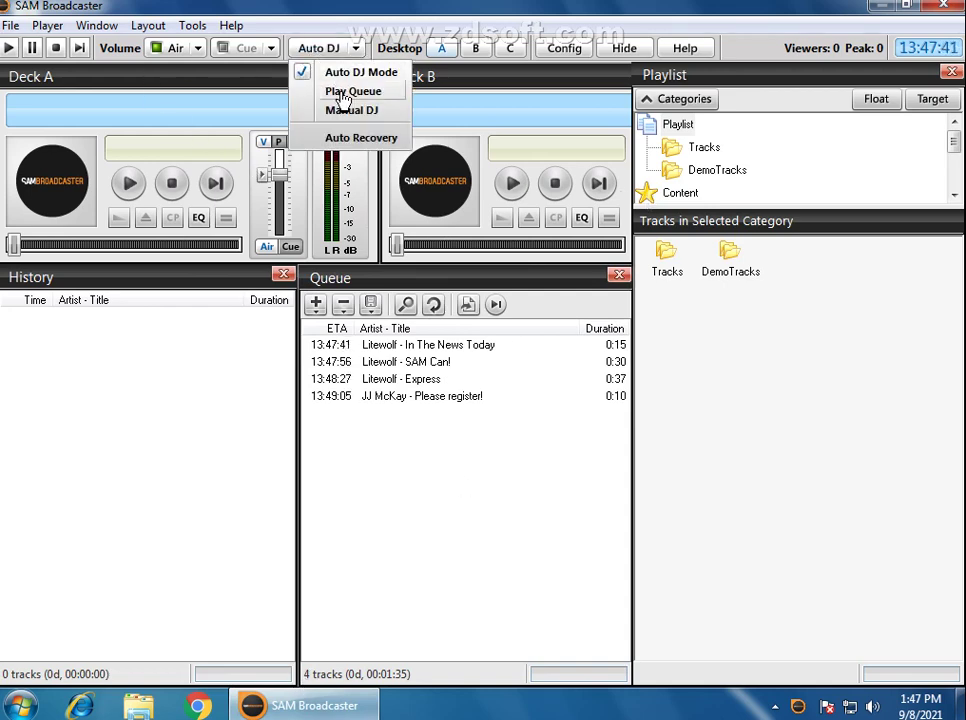
click(336, 93)
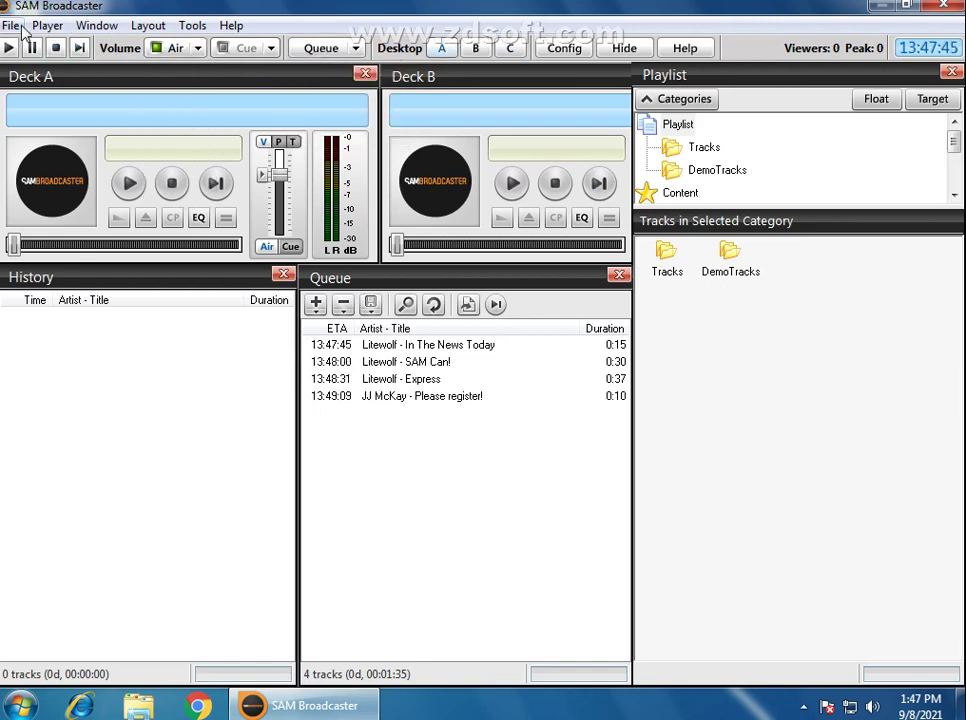
click(22, 30)
click(47, 25)
click(12, 25)
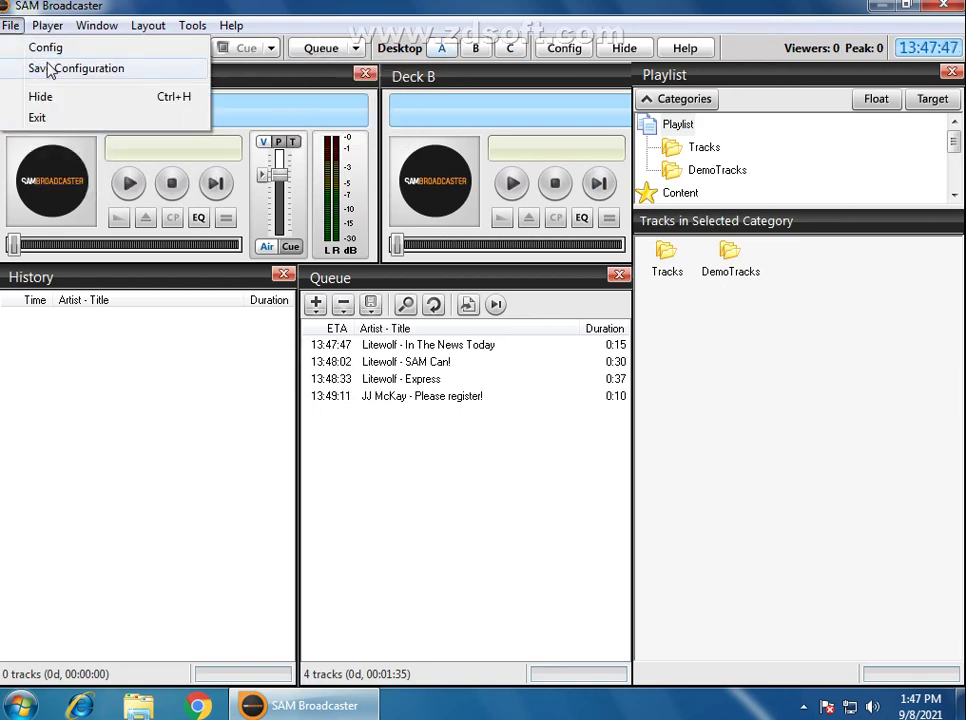
click(48, 68)
Delete all the demo tracks from the Queue
click(401, 345)
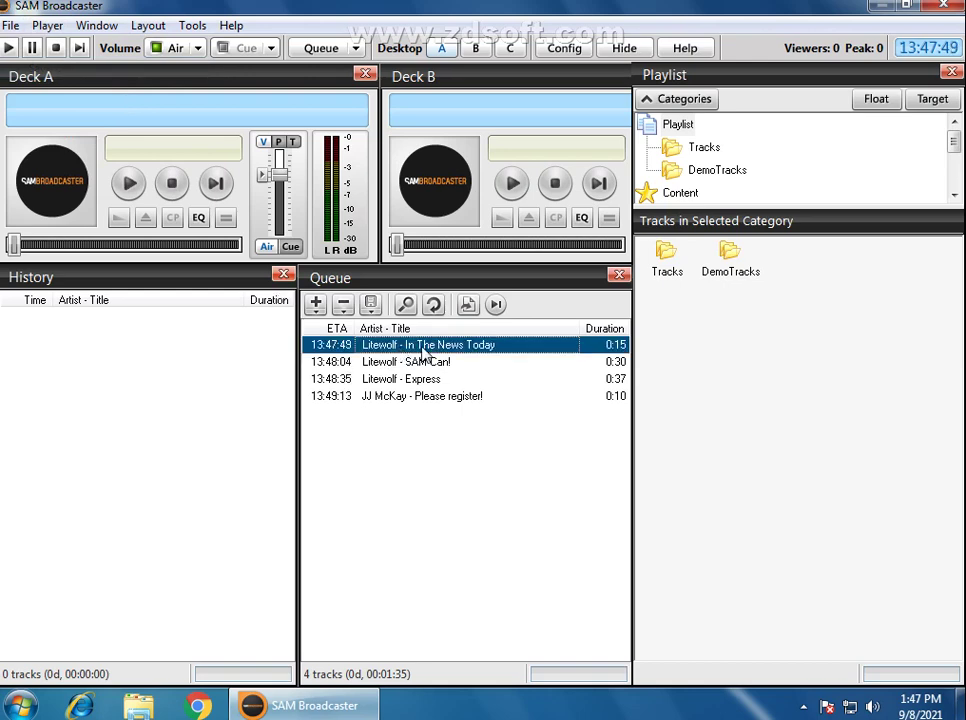
key(Delete)
click(420, 362)
key(Delete)
click(423, 345)
key(Delete)
key(Delete)
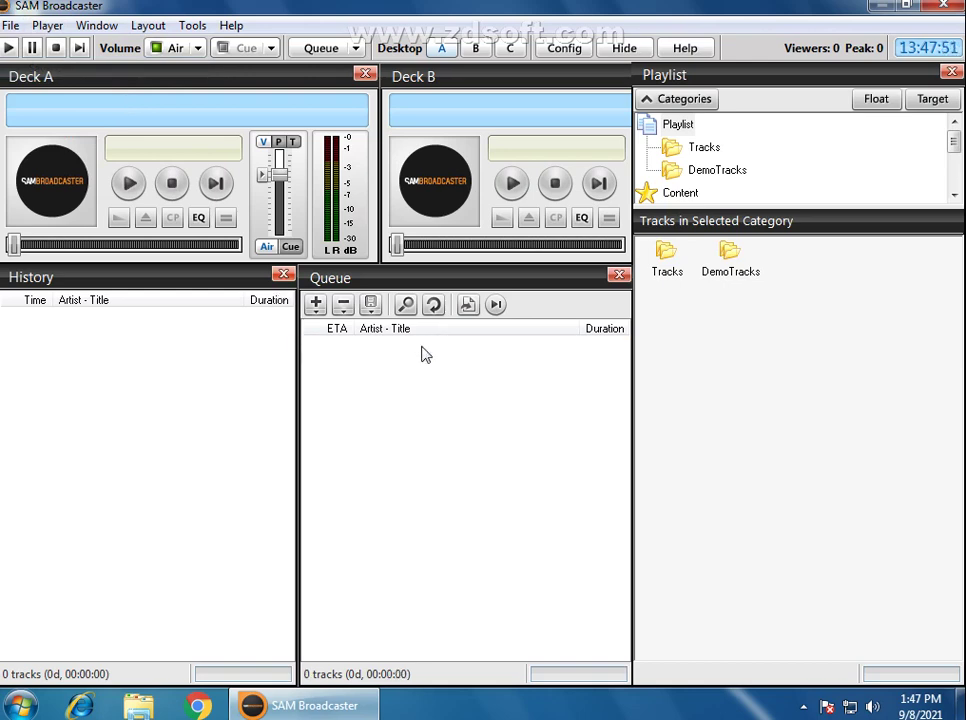
Rename the Tracks playlist category as Ids
right_click(690, 150)
click(757, 207)
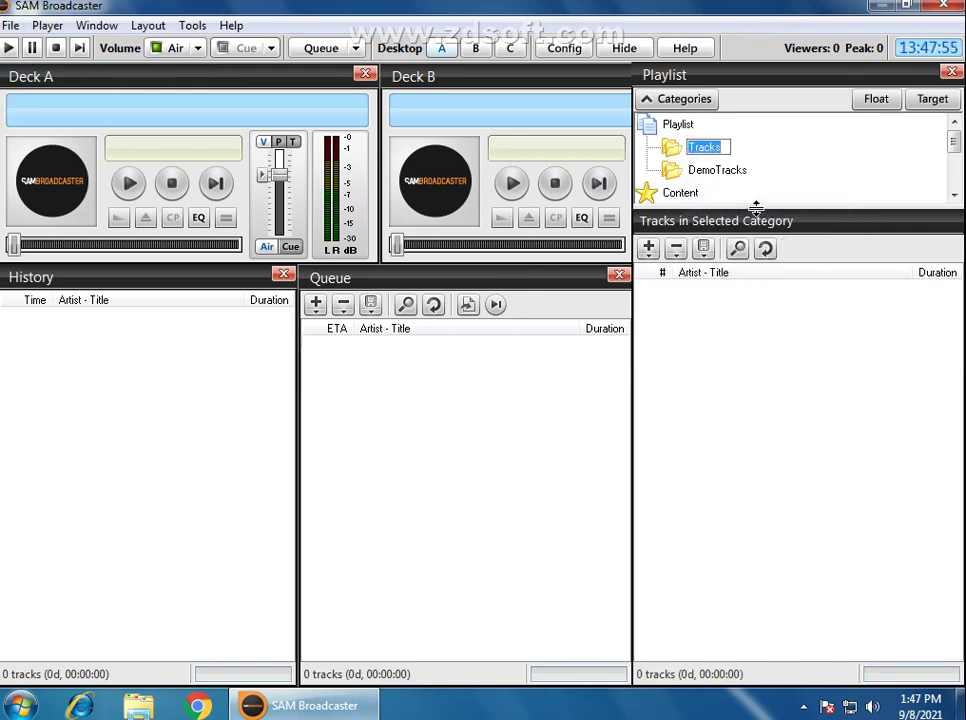
key(BackSpace)
text(Ids)
key(Return)
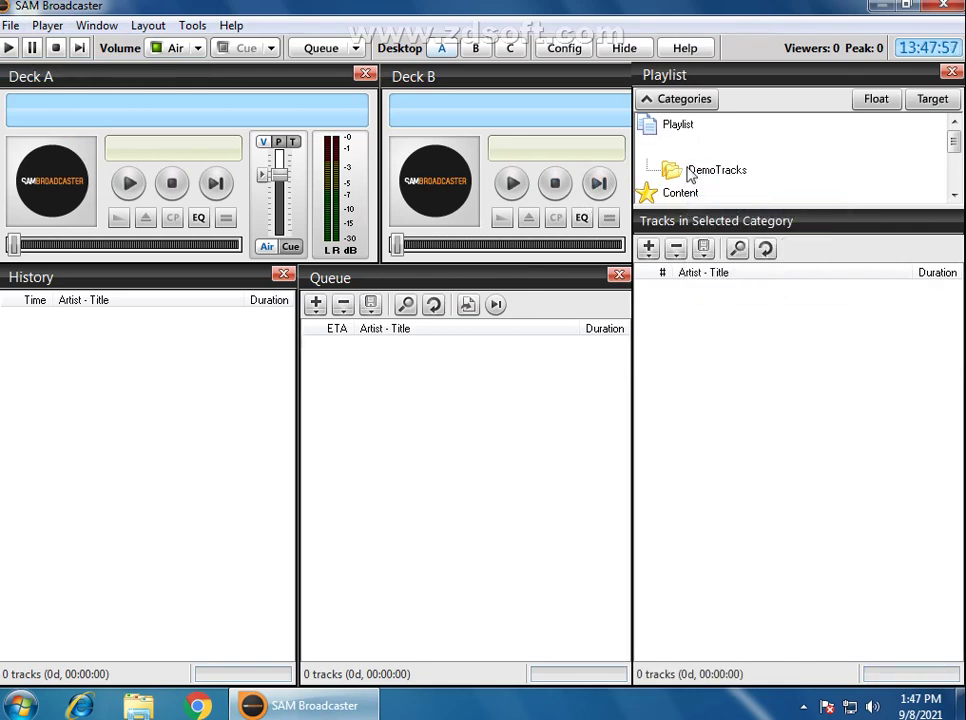
Rename the DemoTracks playlist category as Commercials
right_click(688, 168)
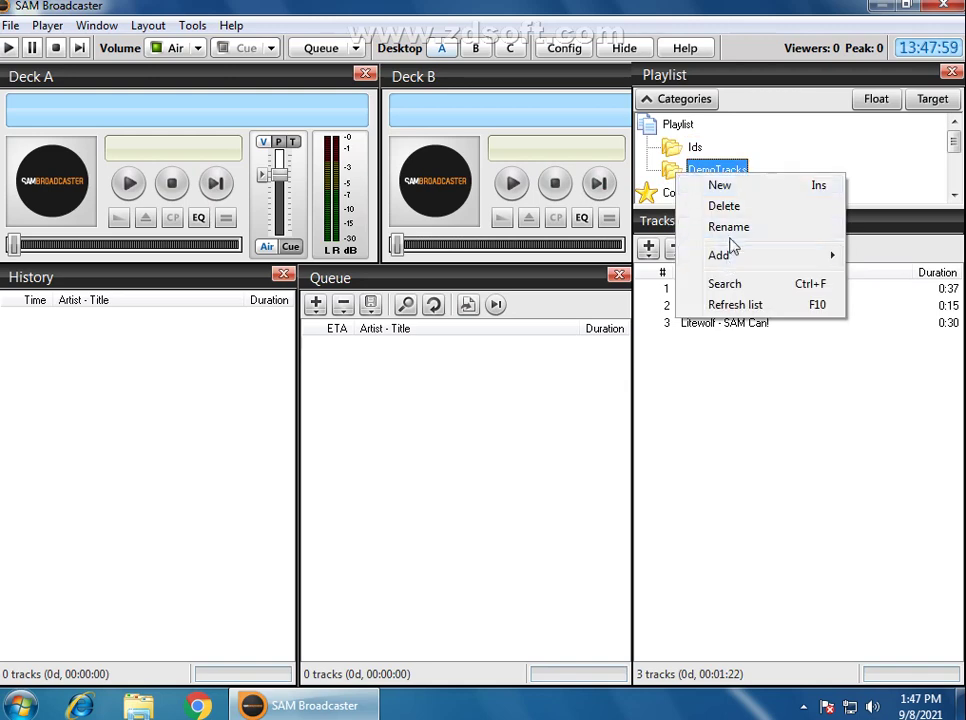
click(738, 222)
text(Co)
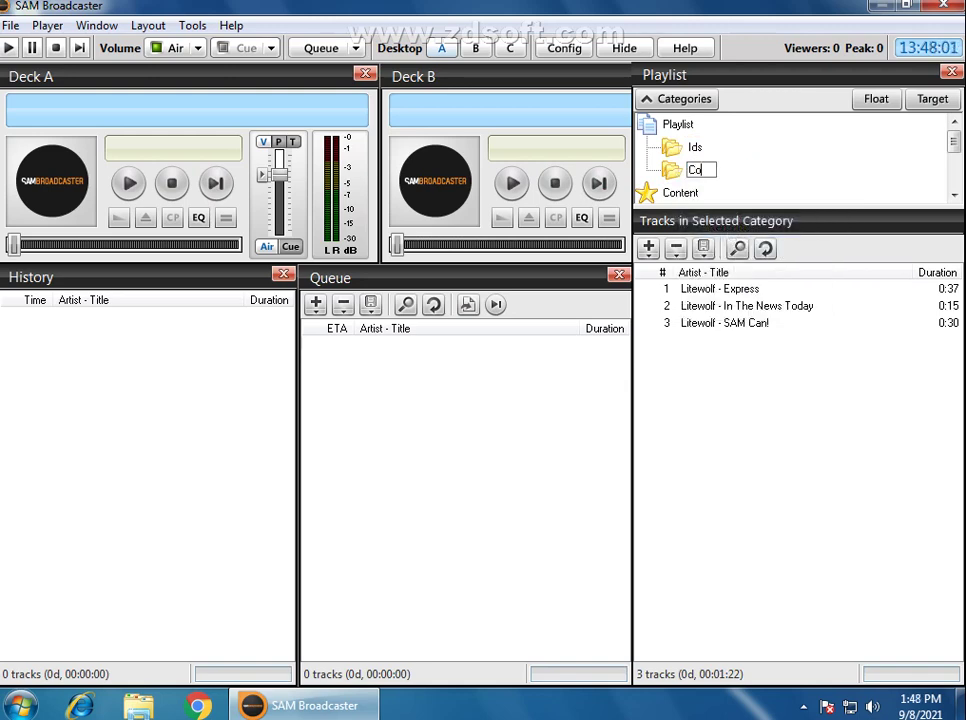
text(mmercials)
key(Return)
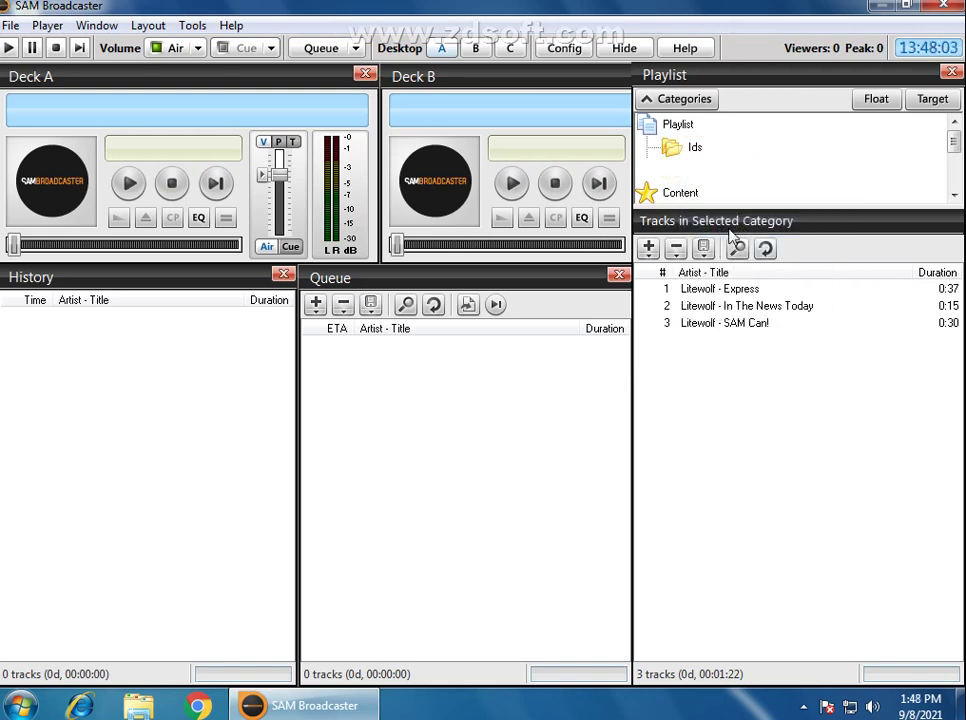
Remove all the Litewolf demo tracks from the Commercials category
click(722, 290)
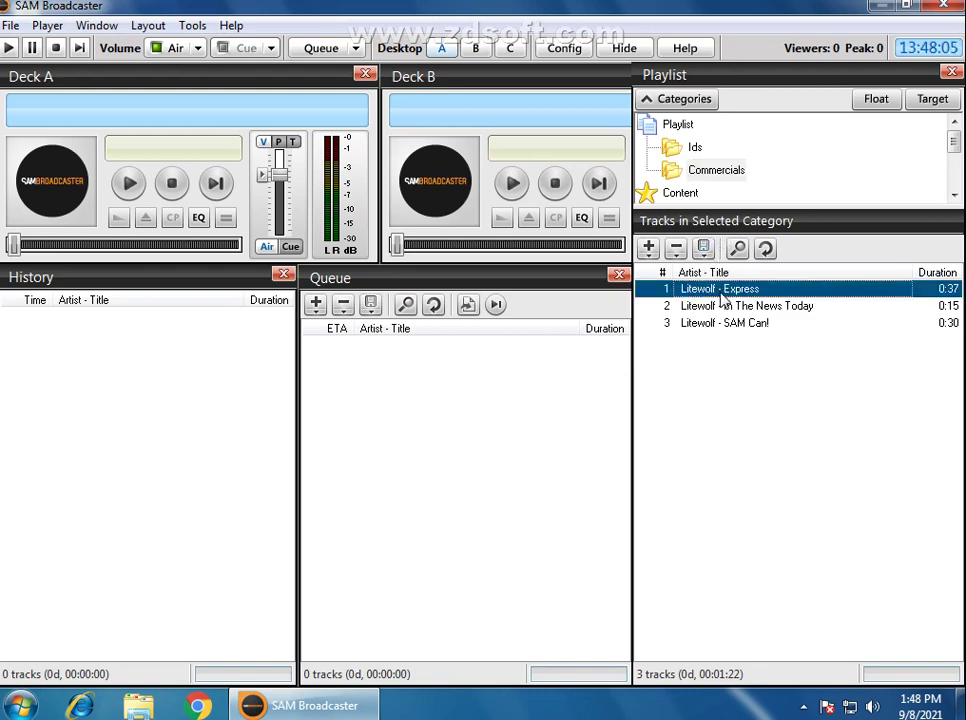
key(Delete)
key(Delete)
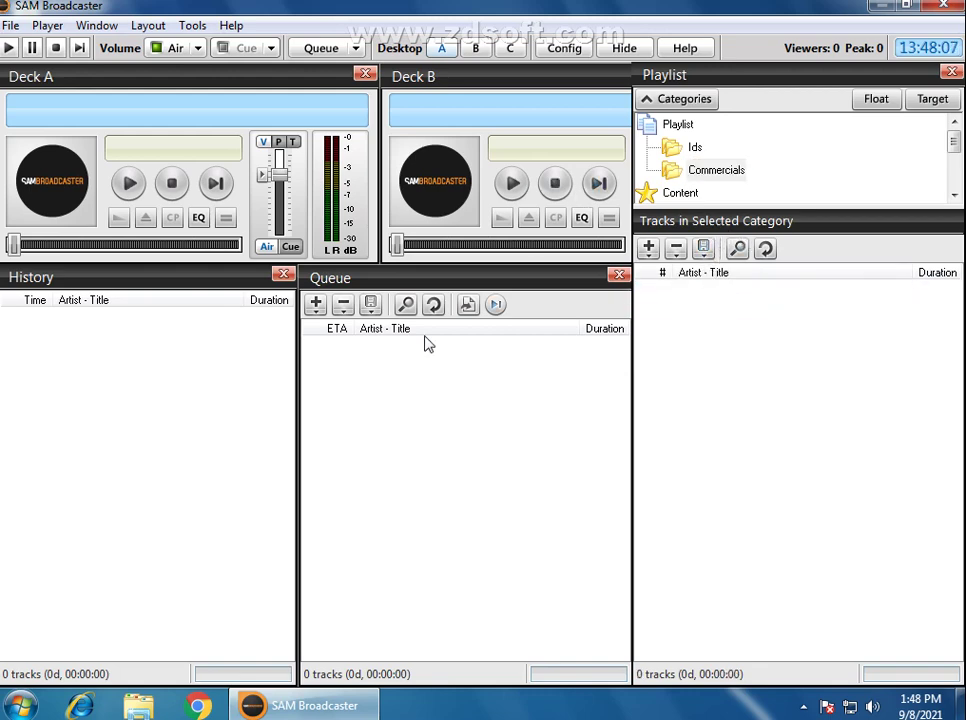
Start adding files to the Queue and browse to the first subfolder of Urdu > Mix album (Urdu) on the LIBRARY (F:) drive
click(316, 304)
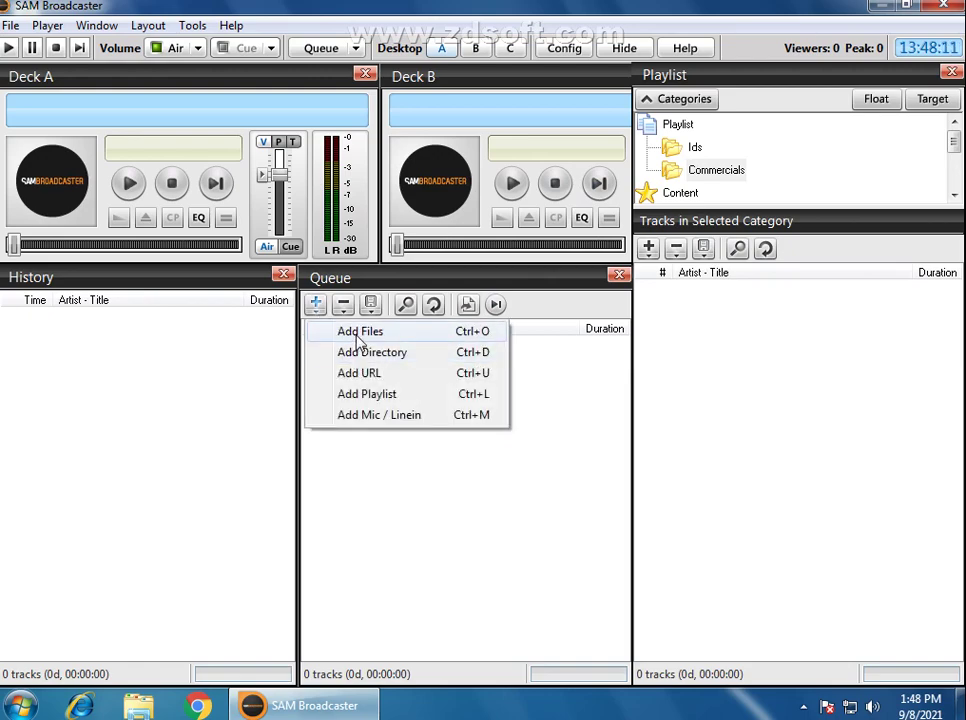
click(358, 331)
click(248, 348)
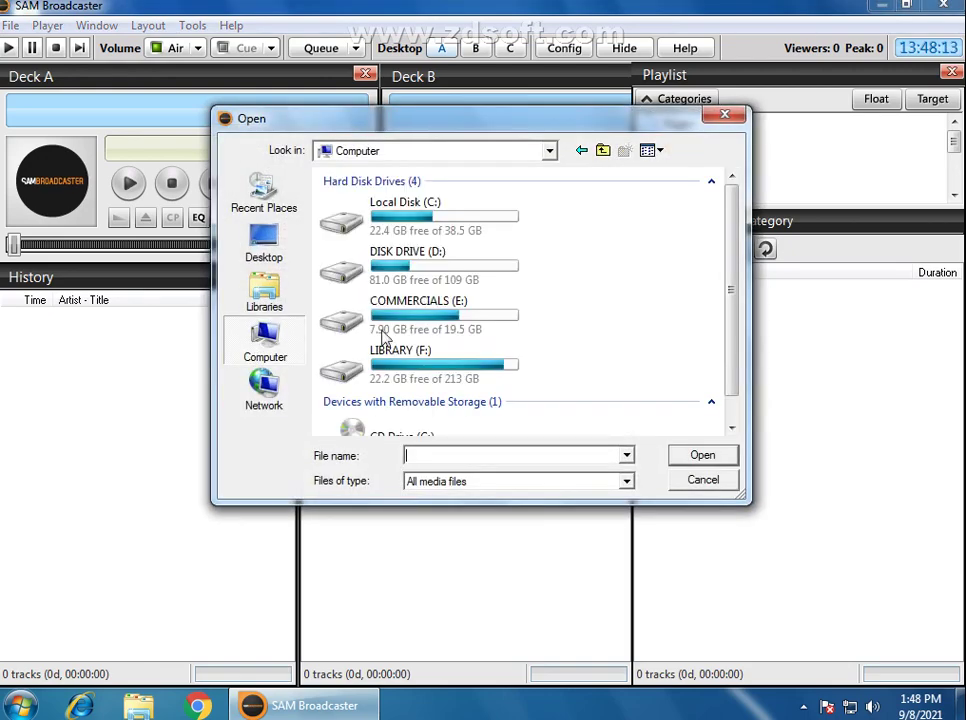
double_click(418, 366)
double_click(360, 222)
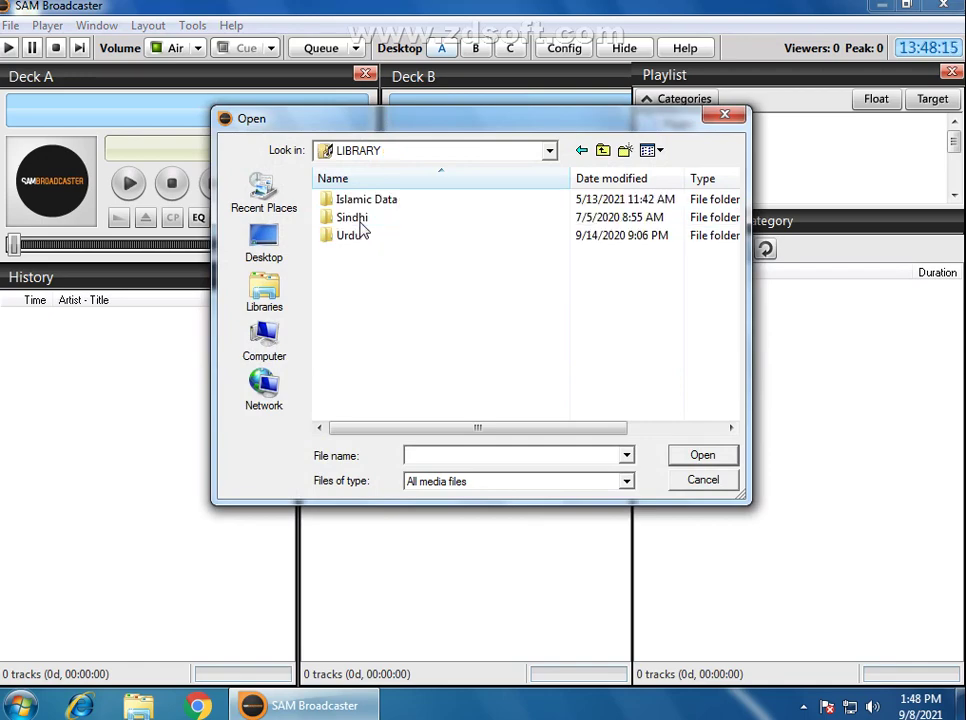
double_click(360, 236)
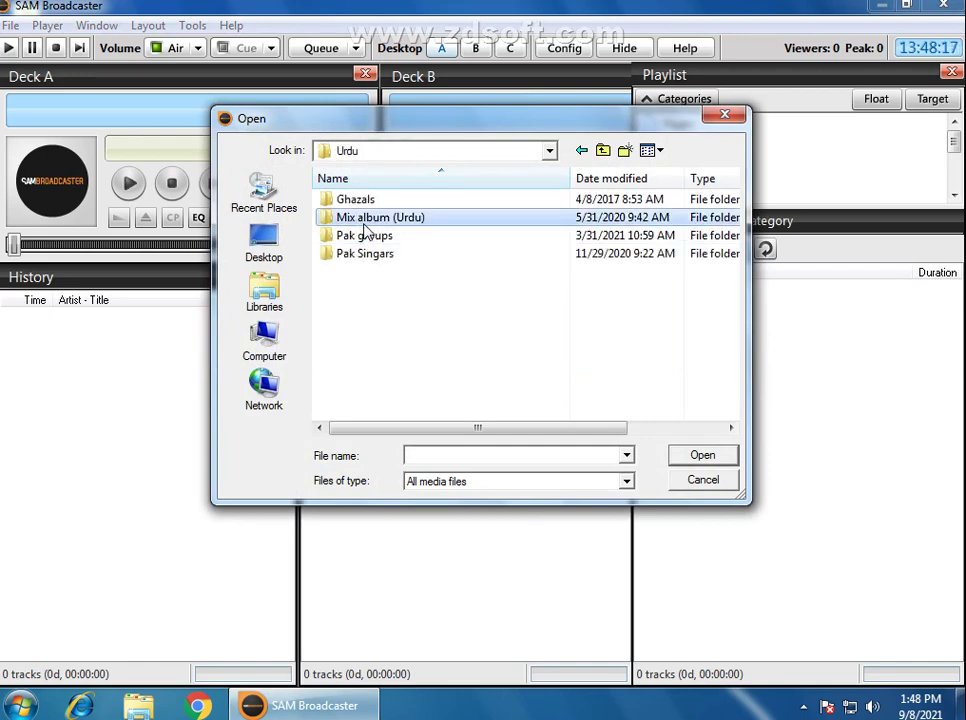
double_click(363, 219)
double_click(362, 199)
Switch the folder's file display from detailed columns to the compact List view
click(401, 371)
scroll(401, 371, down, 3)
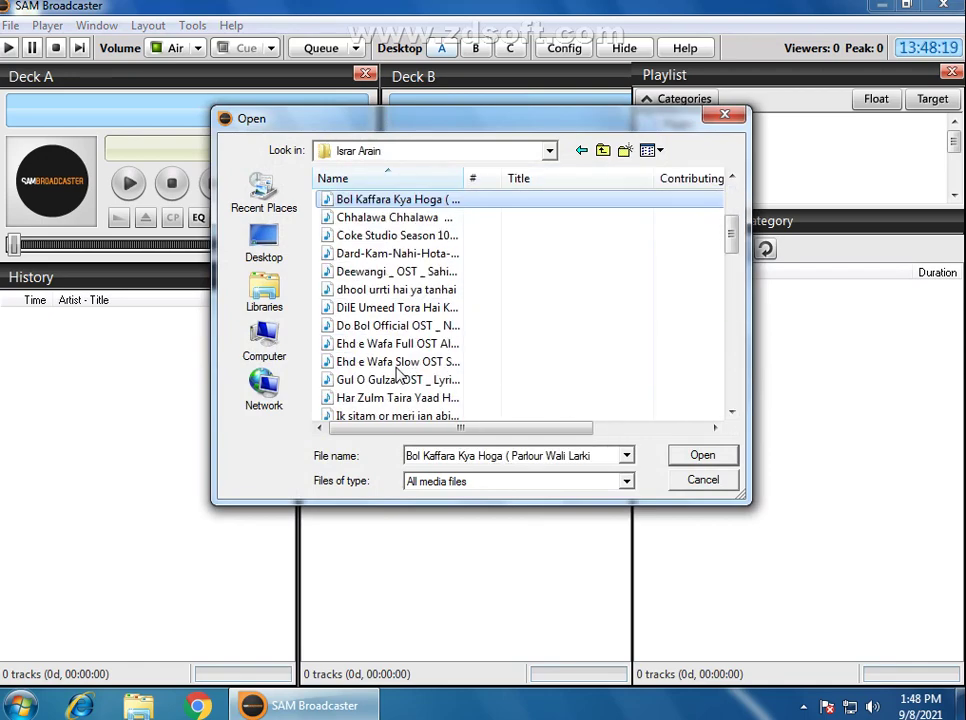
click(660, 150)
click(692, 257)
Find the songs starting with Noor and add Noor E Ilahi and Noor - E-Azal Hamd to the Queue
click(464, 356)
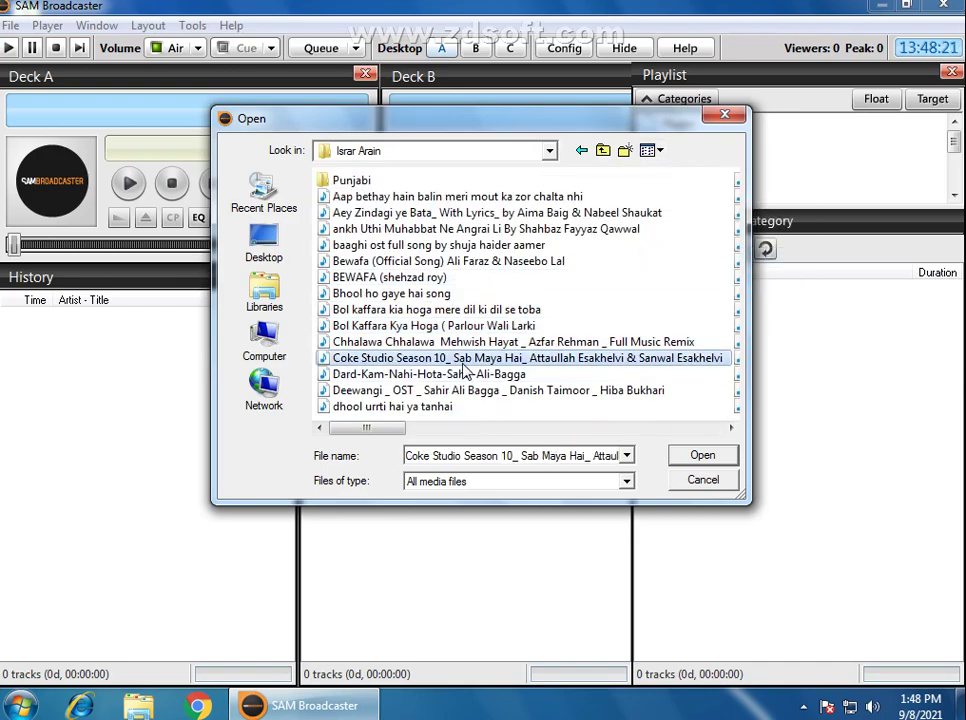
scroll(398, 430, down, 5)
scroll(398, 430, up, 5)
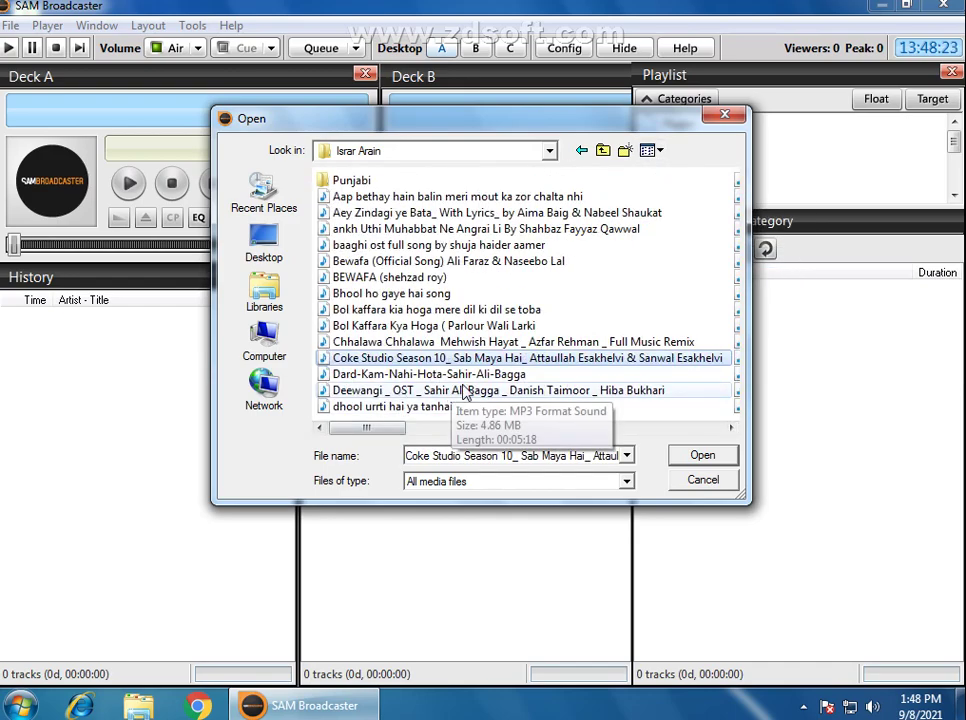
scroll(638, 438, down, 5)
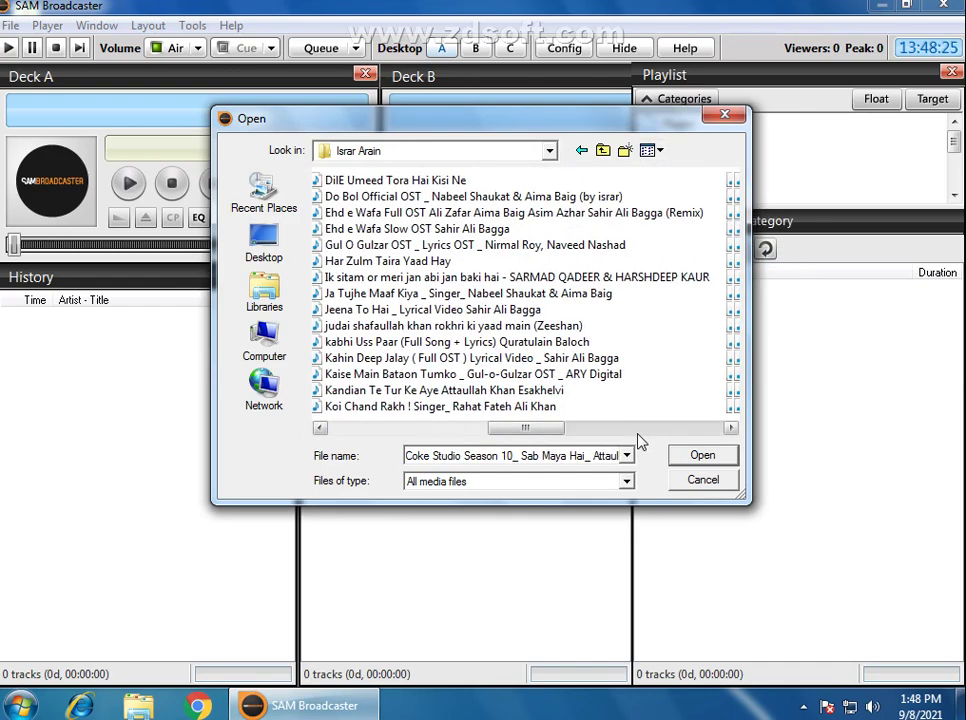
scroll(641, 441, up, 3)
click(476, 407)
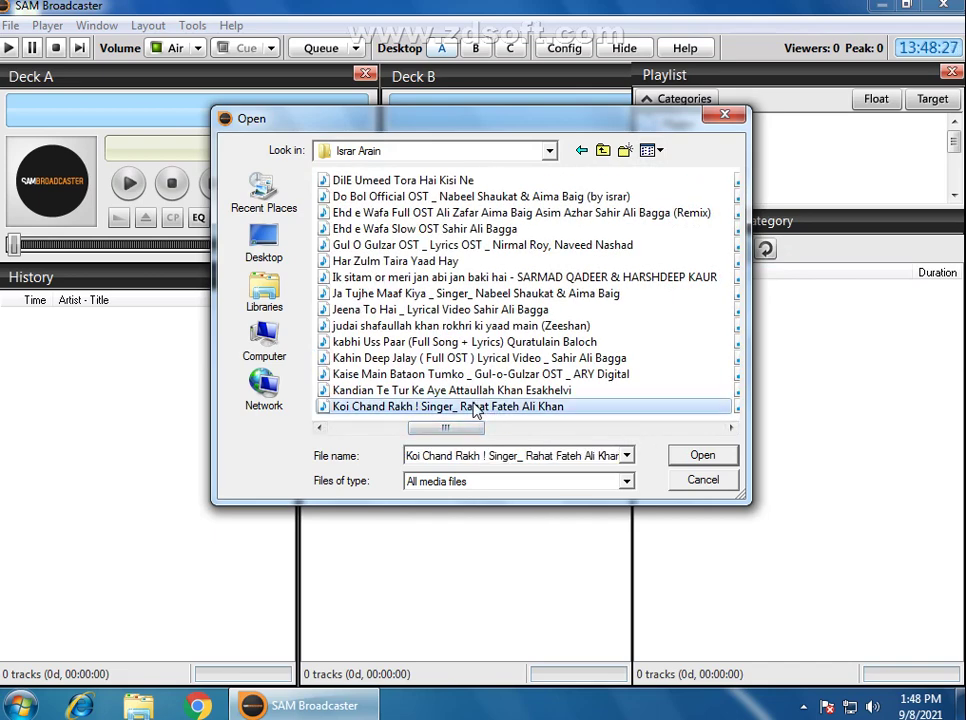
key(n)
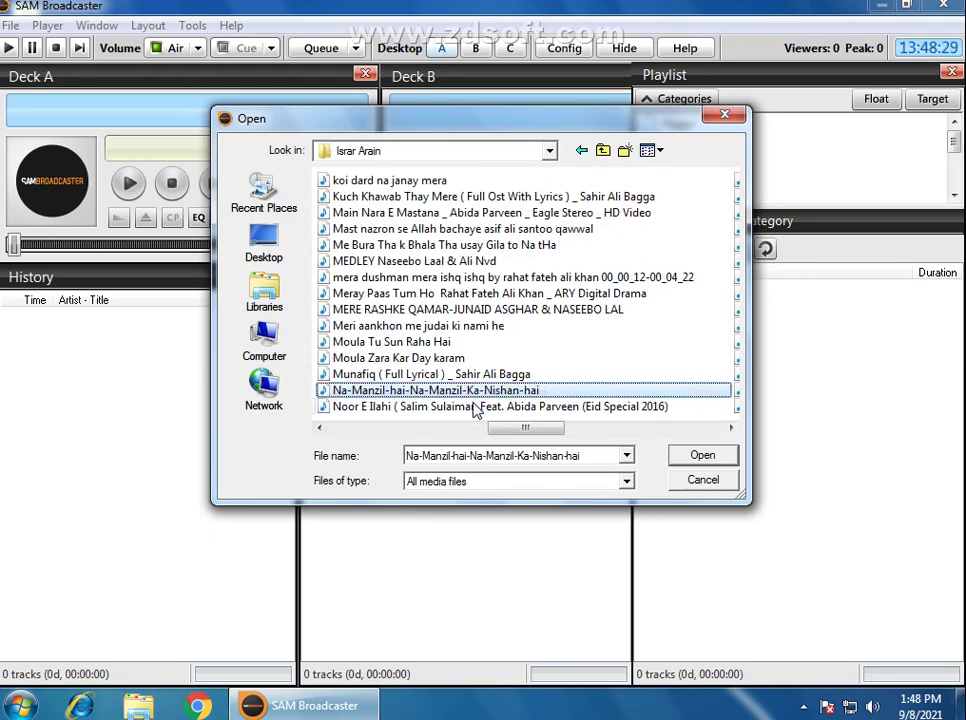
click(476, 407)
click(730, 427)
double_click(496, 181)
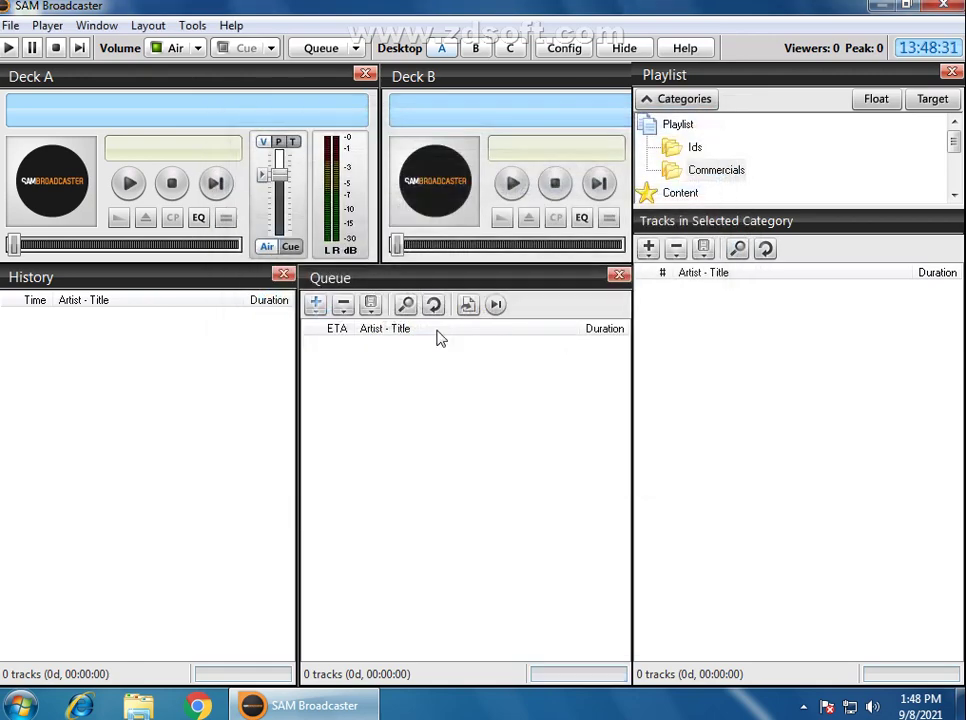
click(431, 345)
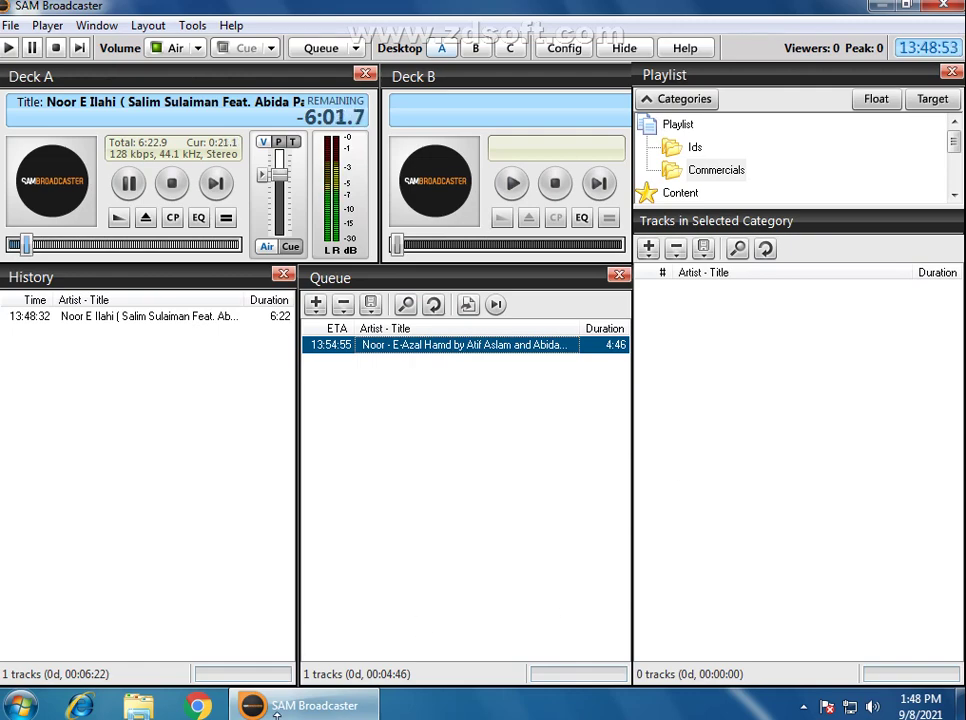
Minimize SAM Broadcaster to the desktop and show the hidden notification icons
mouse_move(296, 710)
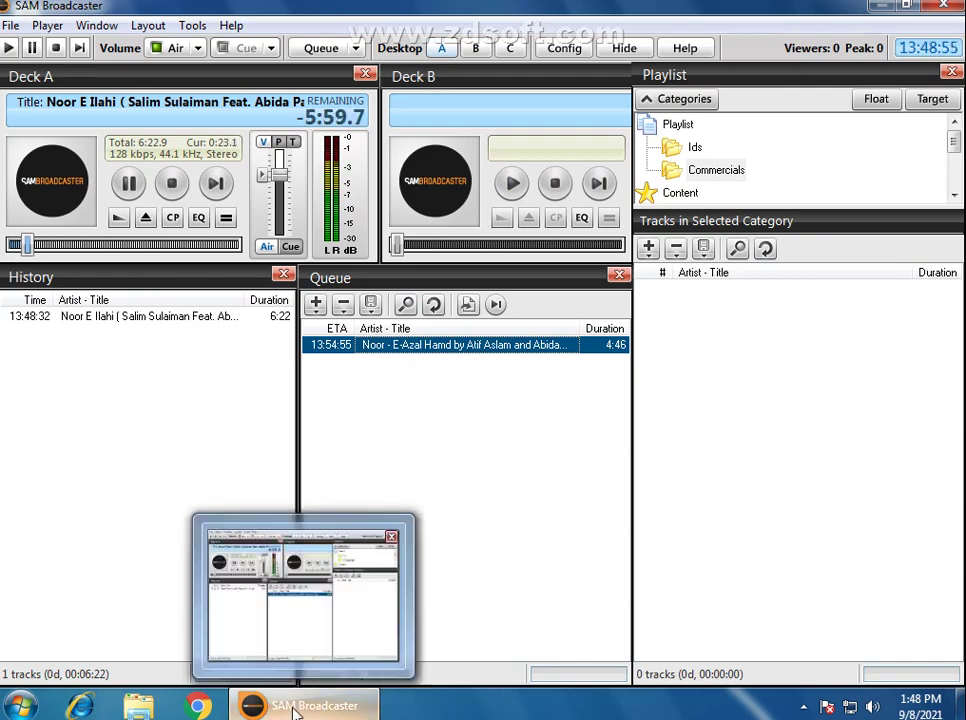
click(296, 710)
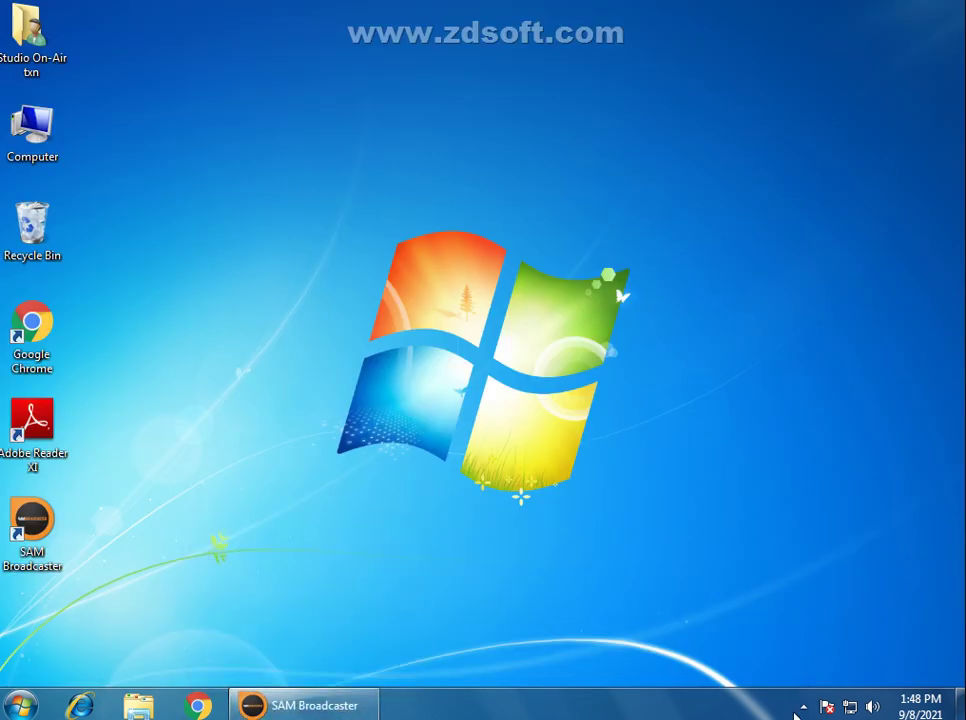
click(803, 707)
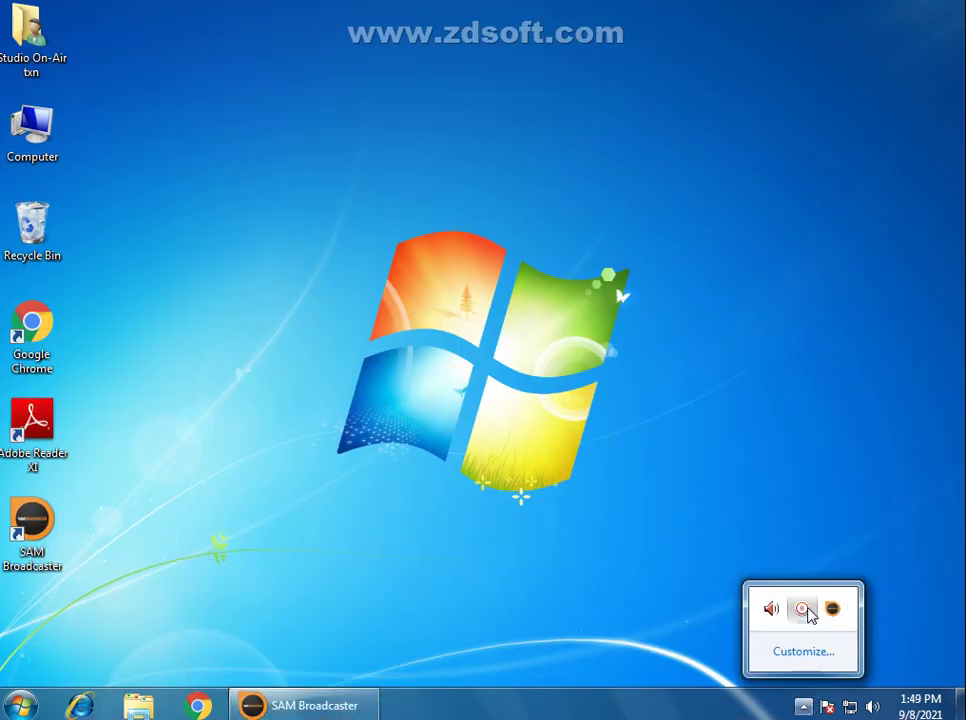